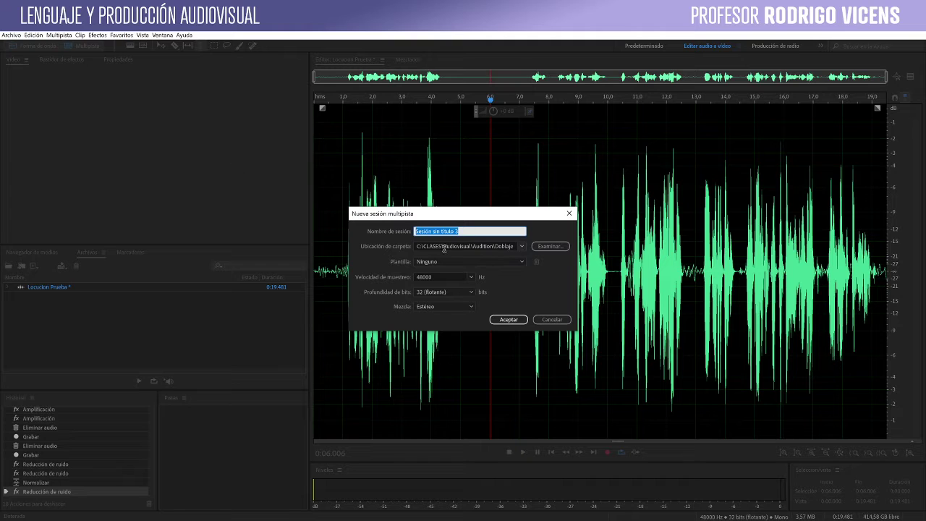
Step: Create a multitrack session named "Flash y Supaman" in the Audition\Doblaje folder at 48000 Hz, 32-bit float, stereo mix
{"action": "left_click", "coordinate": [458, 231]}
{"action": "left_click_drag", "start_coordinate": [458, 232], "coordinate": [390, 229]}
{"action": "type", "text": "Flash y Supaman"}
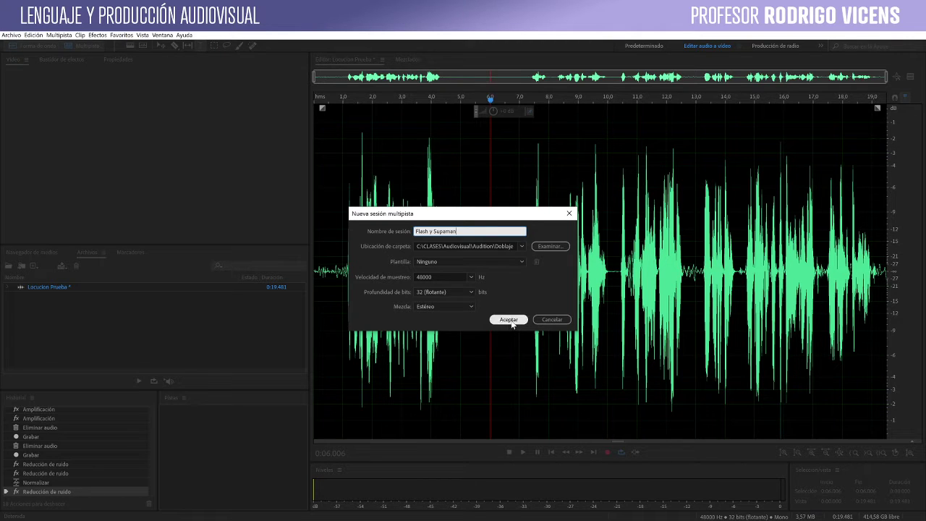
{"action": "left_click", "coordinate": [521, 246]}
{"action": "left_click", "coordinate": [522, 248]}
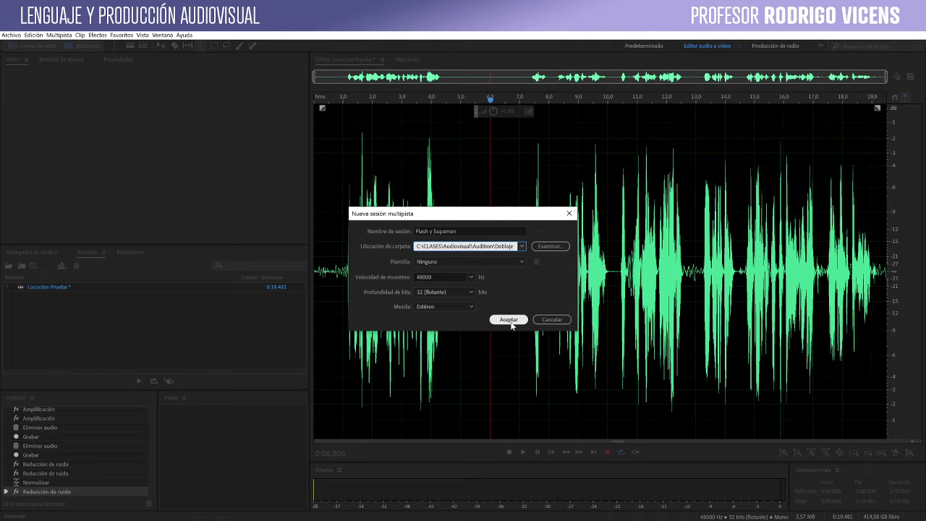
{"action": "left_click", "coordinate": [510, 320]}
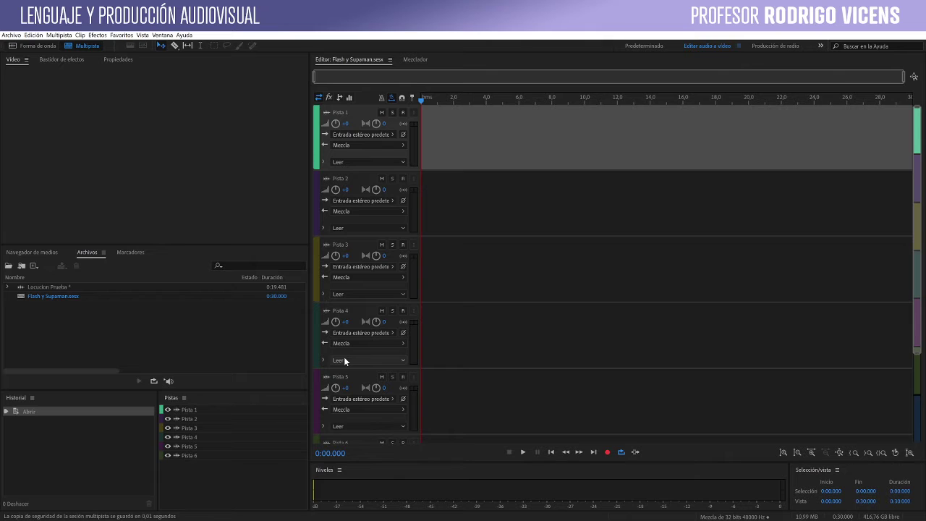
Step: Import the "Race. Flash vs Superman _ Justice League-720p" video from the Descargas folder
{"action": "double_click", "coordinate": [49, 320]}
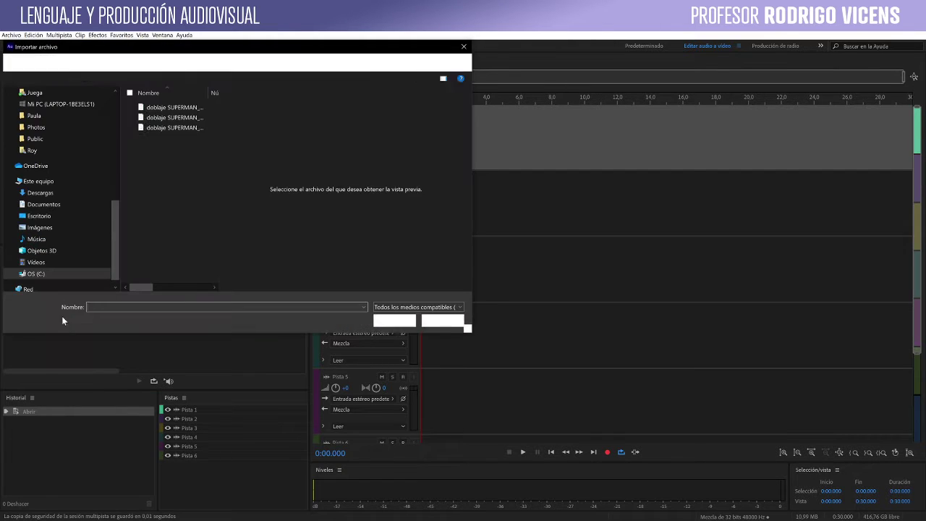
{"action": "left_click_drag", "start_coordinate": [114, 230], "coordinate": [115, 227]}
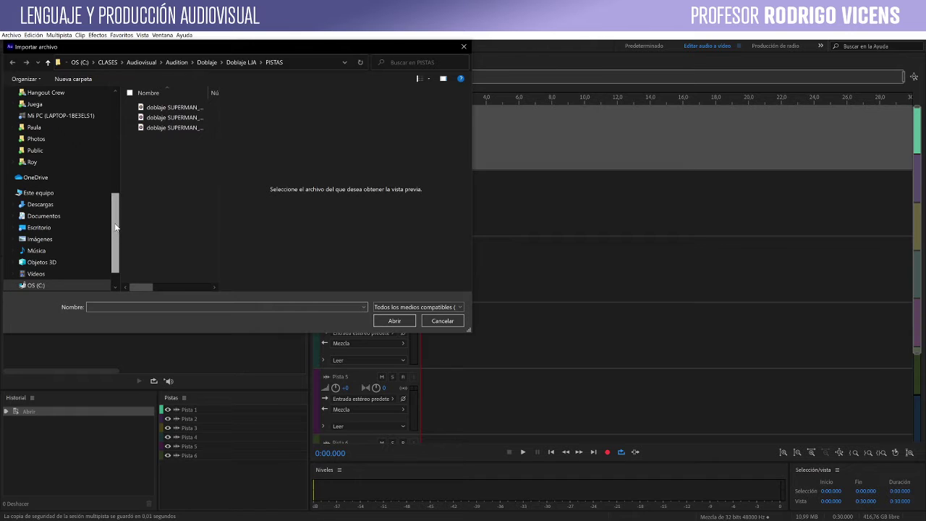
{"action": "left_click", "coordinate": [209, 64]}
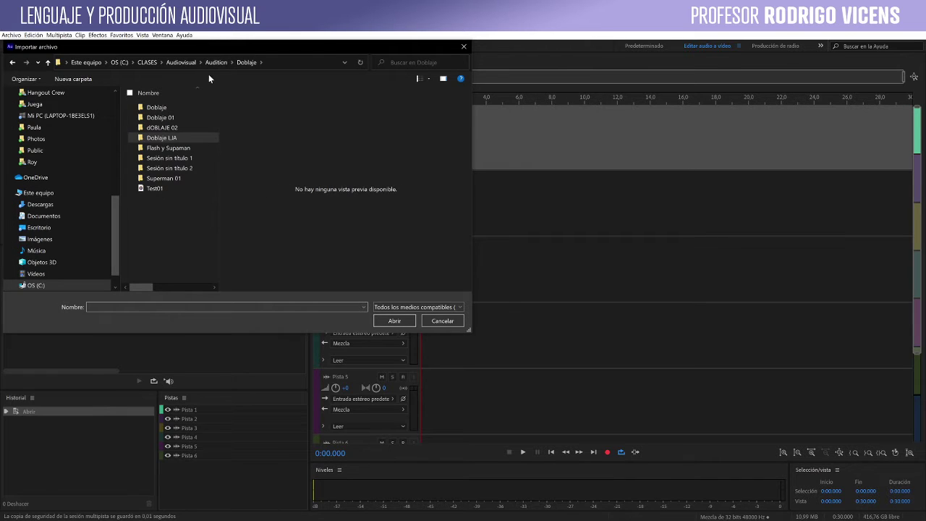
{"action": "left_click", "coordinate": [63, 204]}
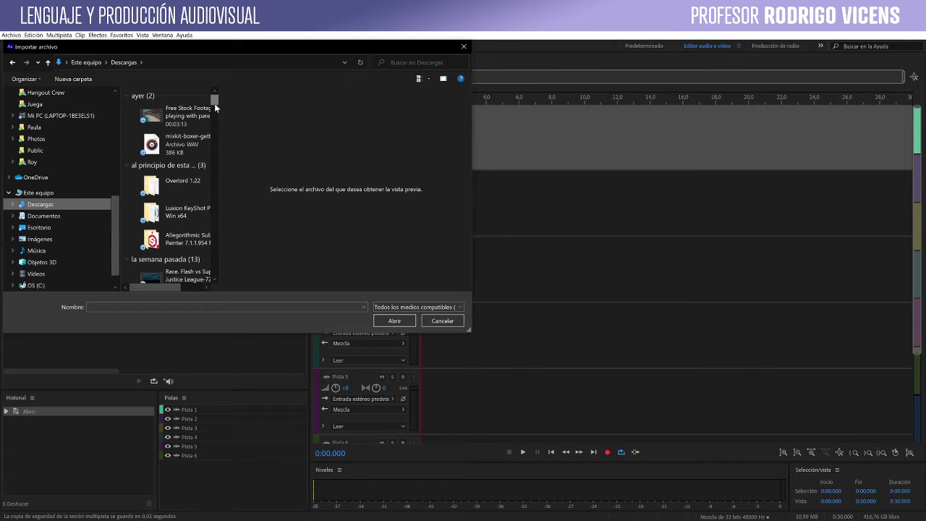
{"action": "left_click_drag", "start_coordinate": [214, 103], "coordinate": [214, 111]}
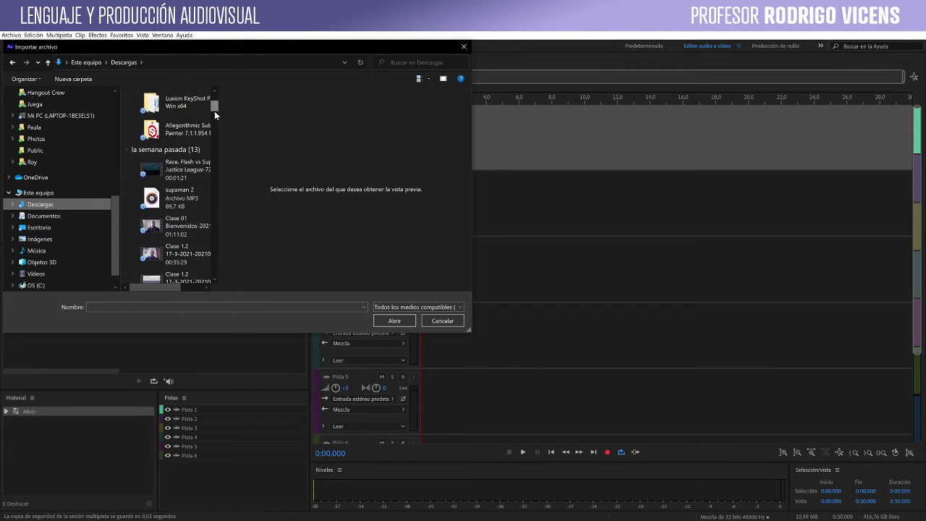
{"action": "left_click", "coordinate": [181, 172]}
{"action": "double_click", "coordinate": [178, 172]}
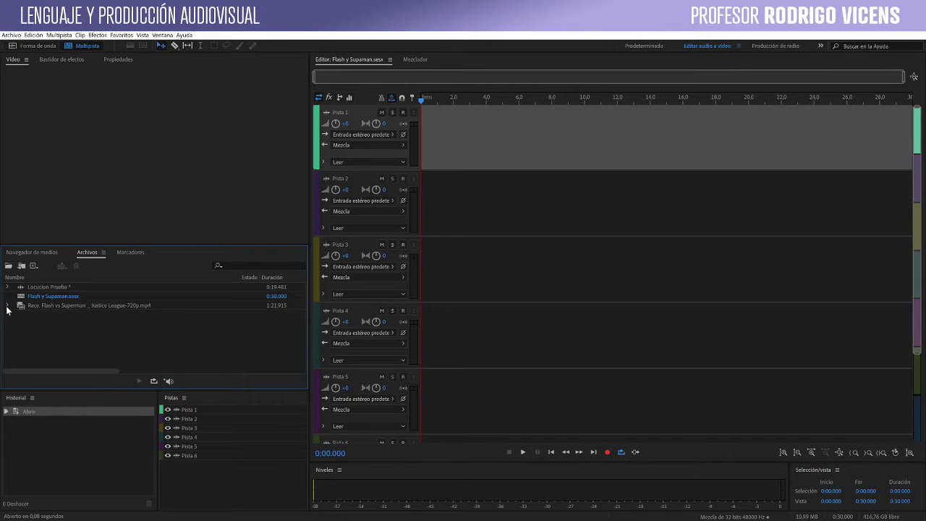
Step: Expand the imported video's components and channels, and place the whole video with its audio at the session start on Pista 1
{"action": "left_click", "coordinate": [74, 305]}
{"action": "left_click", "coordinate": [8, 306]}
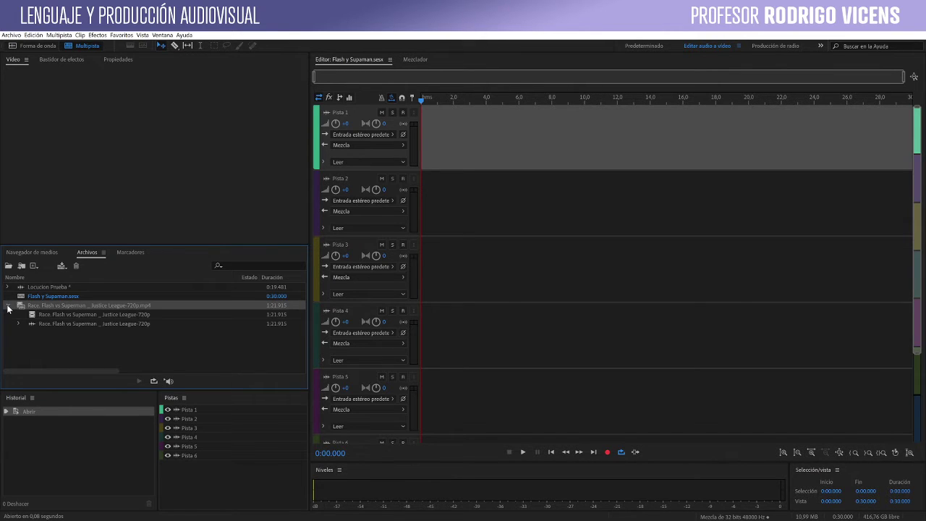
{"action": "left_click", "coordinate": [18, 323]}
{"action": "left_click", "coordinate": [55, 315]}
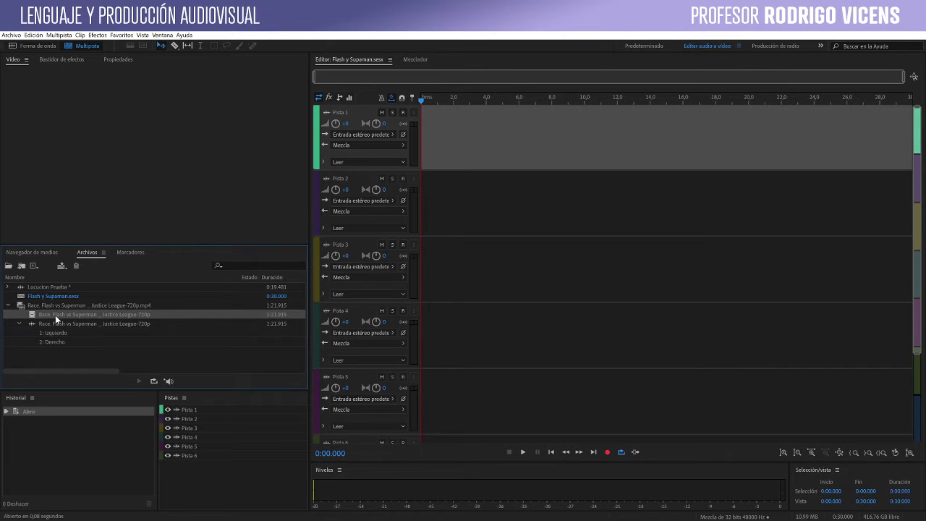
{"action": "left_click", "coordinate": [65, 326]}
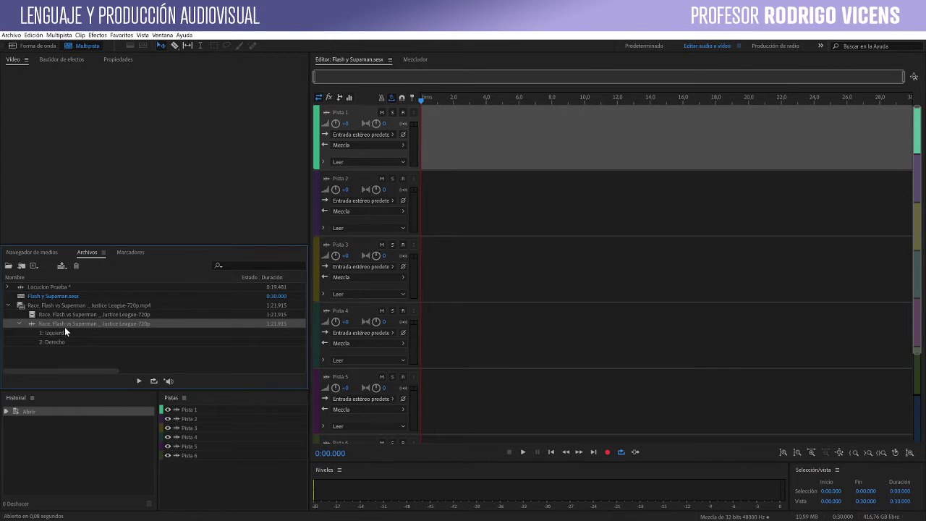
{"action": "left_click", "coordinate": [54, 308]}
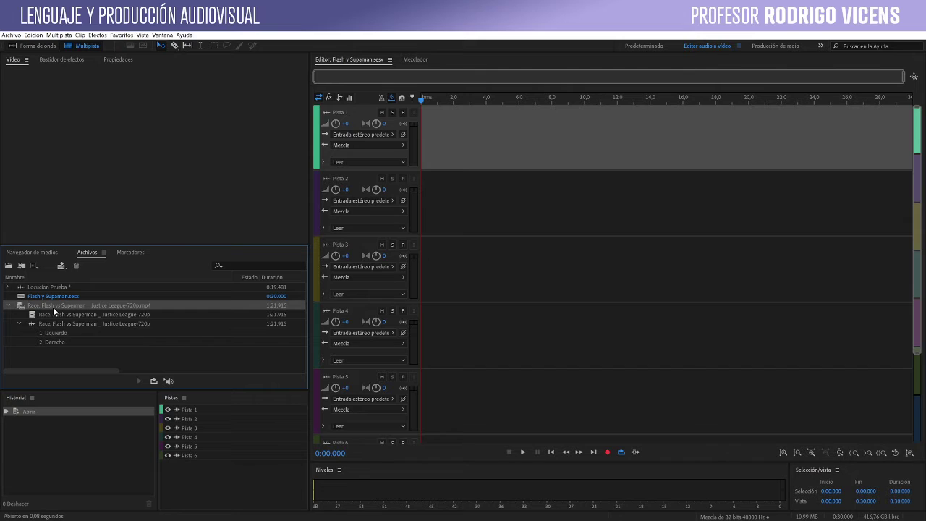
{"action": "left_click_drag", "start_coordinate": [53, 307], "coordinate": [406, 142]}
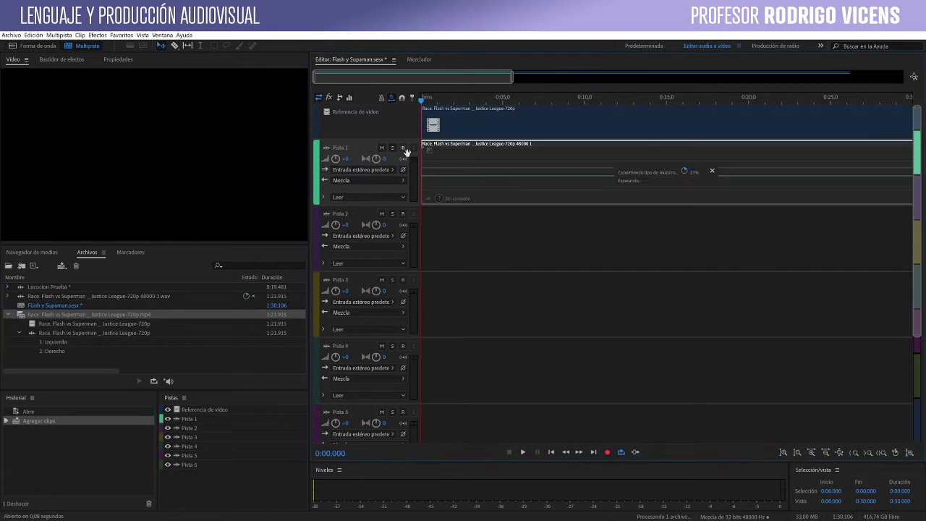
Step: Play the first second or so of the session to preview the video with its audio
{"action": "left_click", "coordinate": [427, 262]}
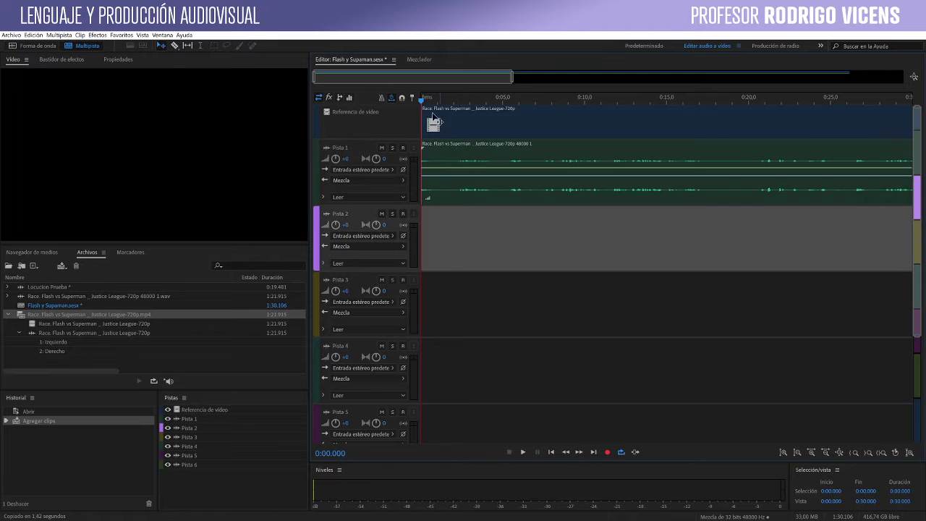
{"action": "key", "text": "space"}
{"action": "key", "text": "space"}
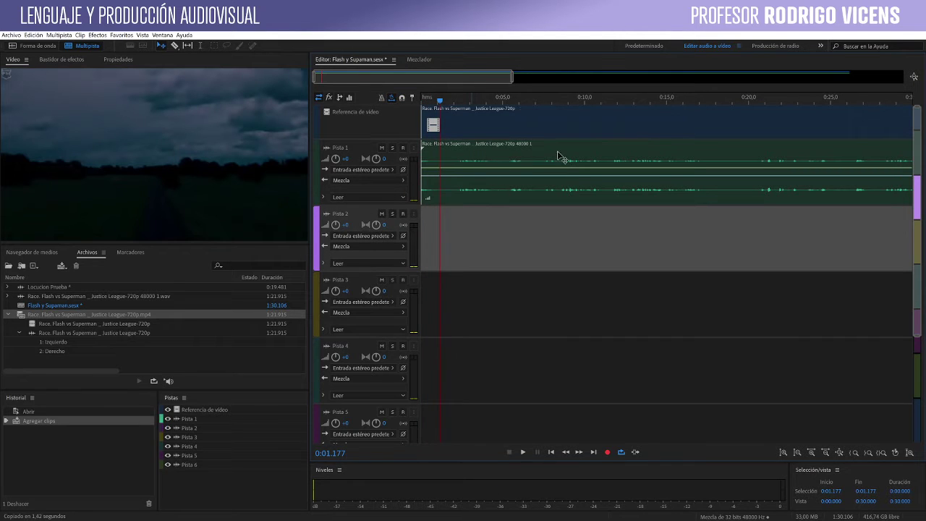
Step: Delete the video's original audio clip from Pista 1 and undo the deletion
{"action": "mouse_move", "coordinate": [427, 148]}
{"action": "left_mouse_down"}
{"action": "mouse_move", "coordinate": [580, 150]}
{"action": "mouse_move", "coordinate": [431, 153]}
{"action": "left_mouse_up"}
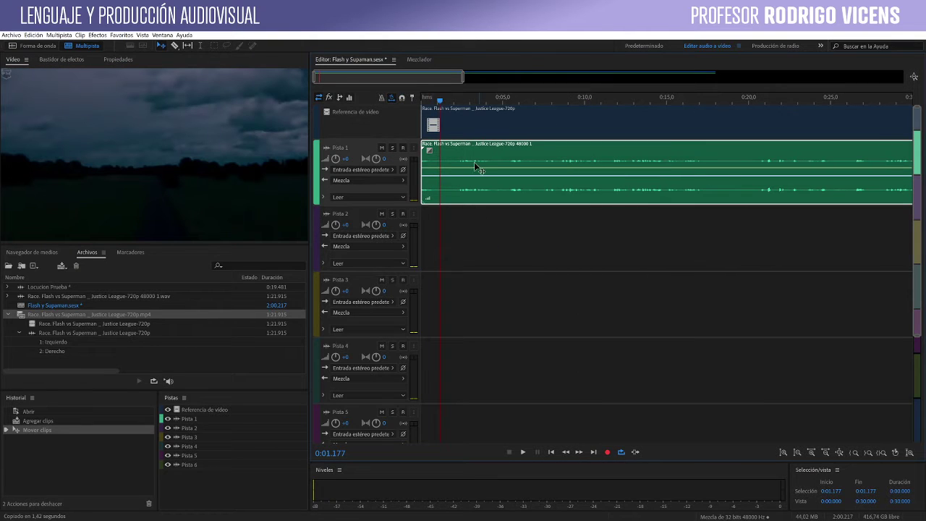
{"action": "key", "text": "Delete"}
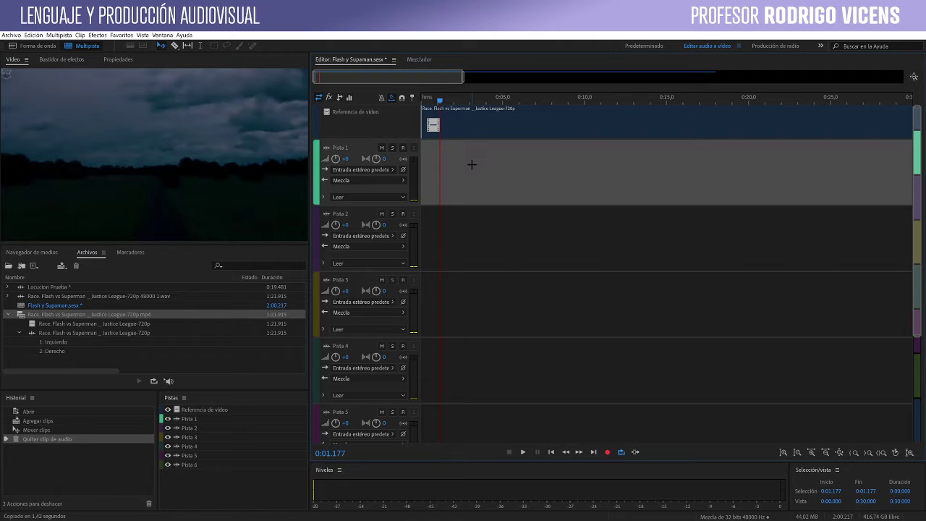
{"action": "key", "text": "ctrl+z"}
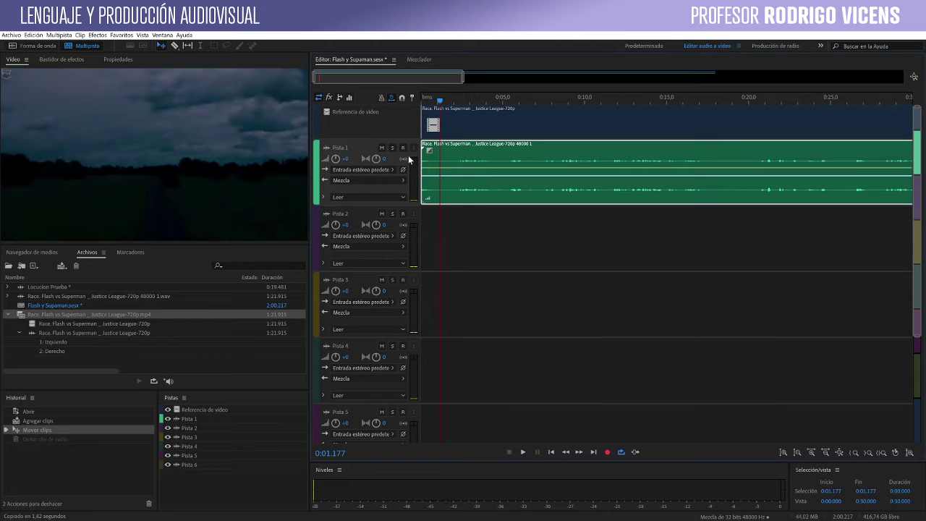
Step: Try out the mute, solo and record-arm switches of Pista 1, leaving them all off
{"action": "left_click", "coordinate": [382, 148]}
{"action": "left_click", "coordinate": [382, 148]}
{"action": "left_click", "coordinate": [392, 147]}
{"action": "left_click", "coordinate": [402, 148]}
{"action": "left_click", "coordinate": [404, 150]}
Step: Move the playhead to about 0:02.266 and collapse the imported video's entry in the file list
{"action": "mouse_move", "coordinate": [460, 98]}
{"action": "left_mouse_down"}
{"action": "mouse_move", "coordinate": [472, 102]}
{"action": "mouse_move", "coordinate": [458, 102]}
{"action": "left_mouse_up"}
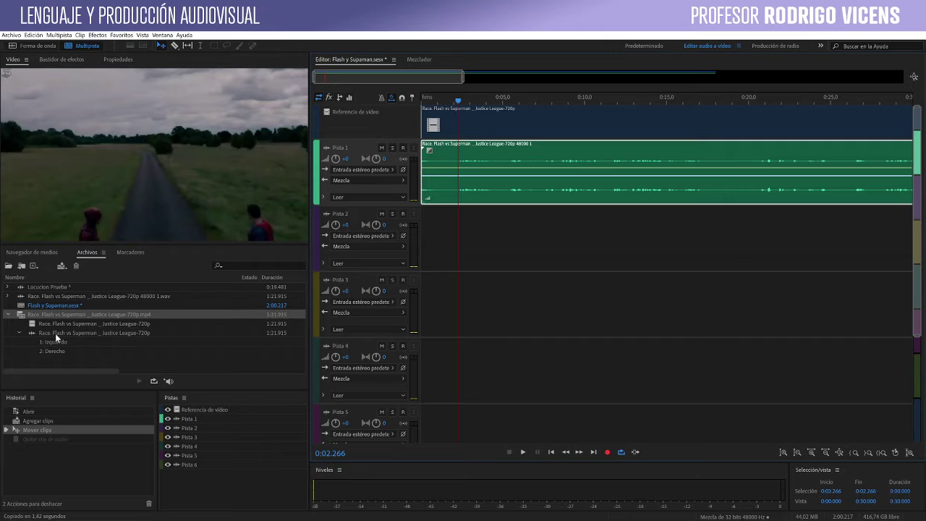
{"action": "left_click", "coordinate": [8, 314]}
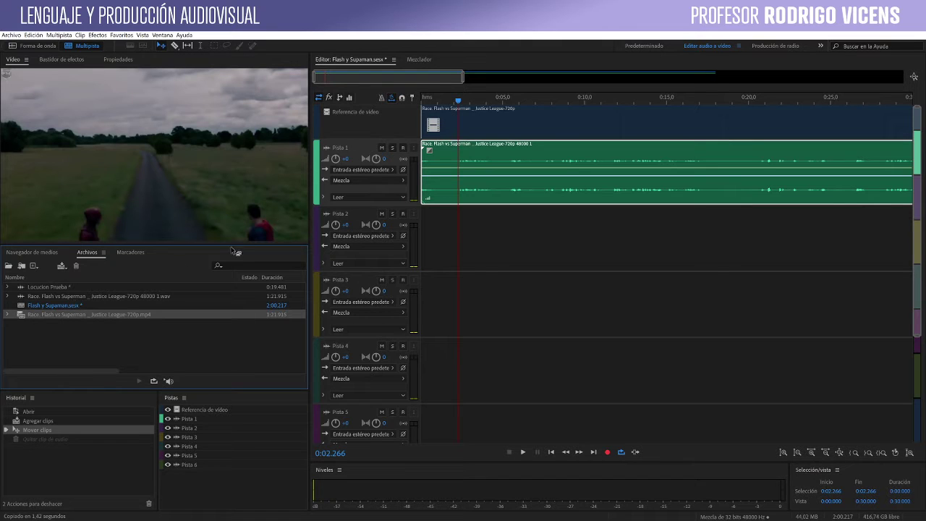
Step: Shrink Pista 2 to its minimum height and rename it FLASH
{"action": "left_click", "coordinate": [341, 212]}
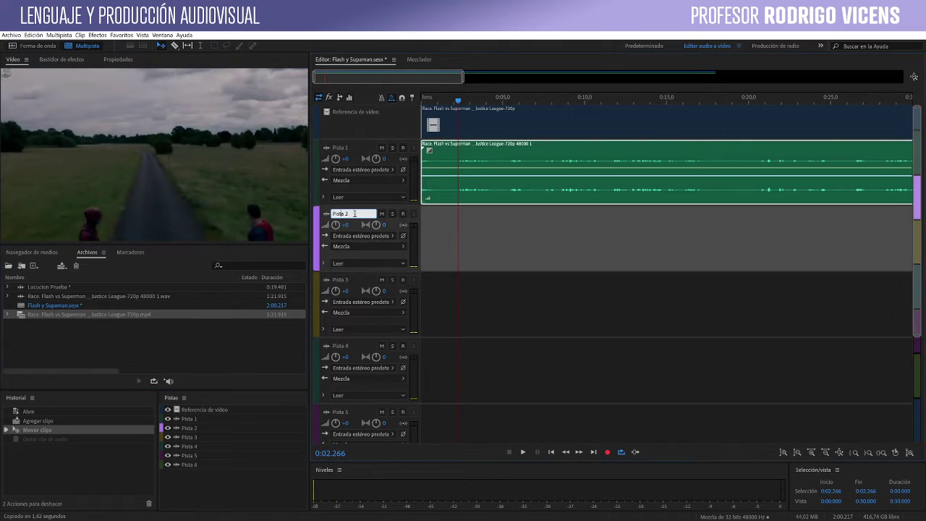
{"action": "left_click", "coordinate": [326, 214]}
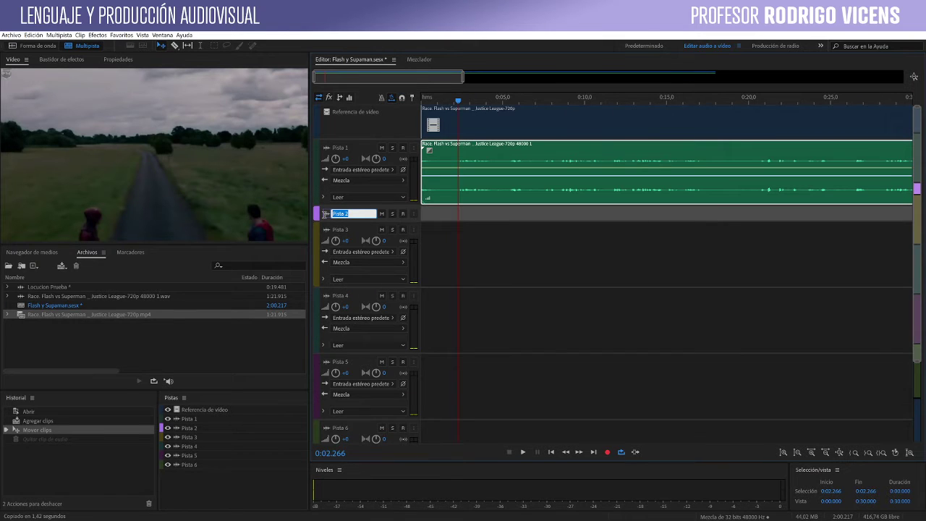
{"action": "left_click", "coordinate": [352, 213]}
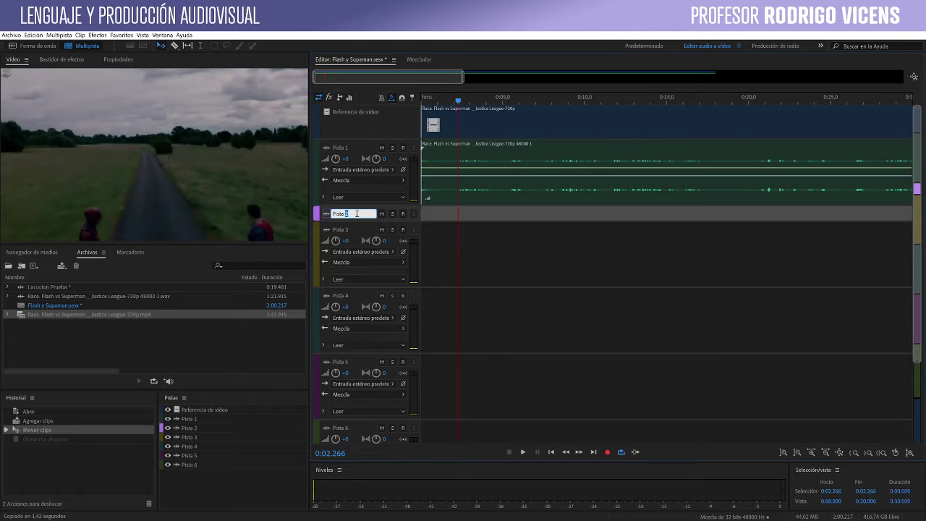
{"action": "double_click", "coordinate": [352, 213]}
{"action": "triple_click", "coordinate": [352, 214]}
{"action": "type", "text": "FLASH"}
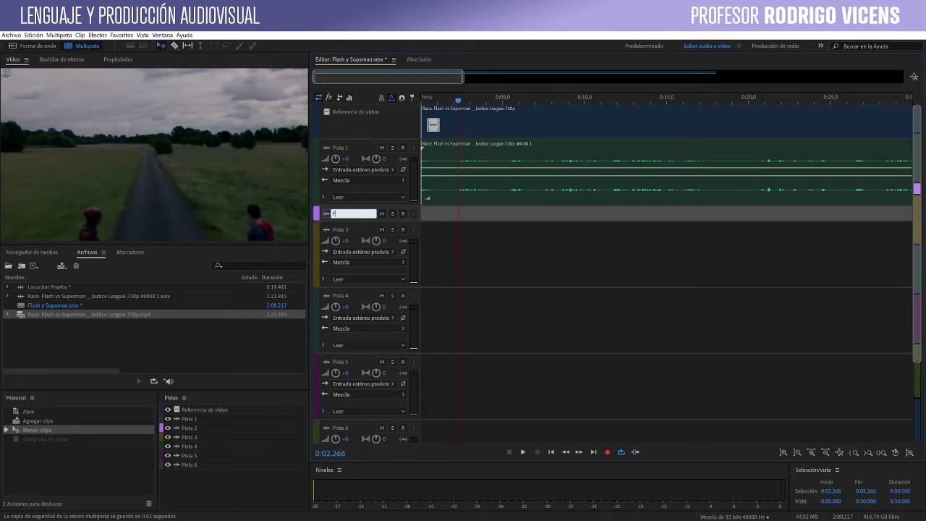
Step: Rename Pista 4 as SUPERMAN
{"action": "left_click", "coordinate": [342, 297]}
{"action": "left_click_drag", "start_coordinate": [358, 294], "coordinate": [316, 293]}
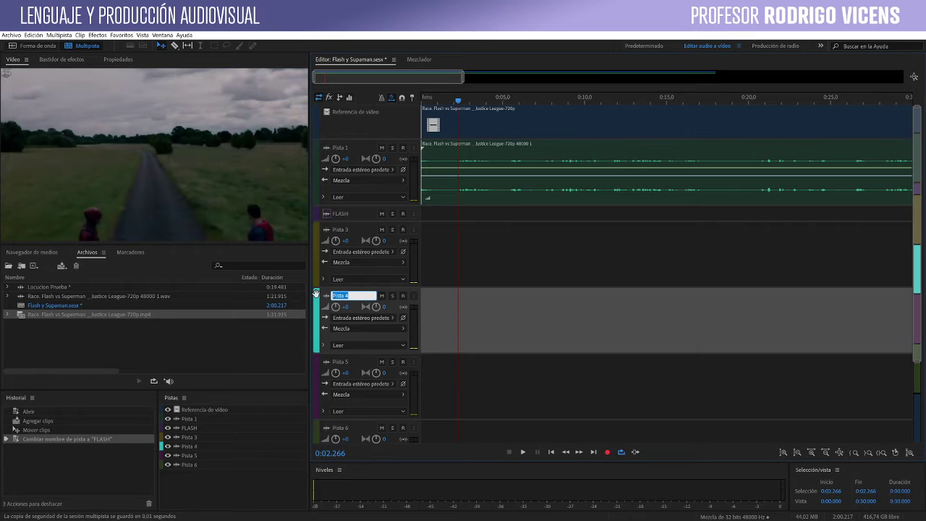
{"action": "type", "text": "SUPERMAN"}
{"action": "key", "text": "Return"}
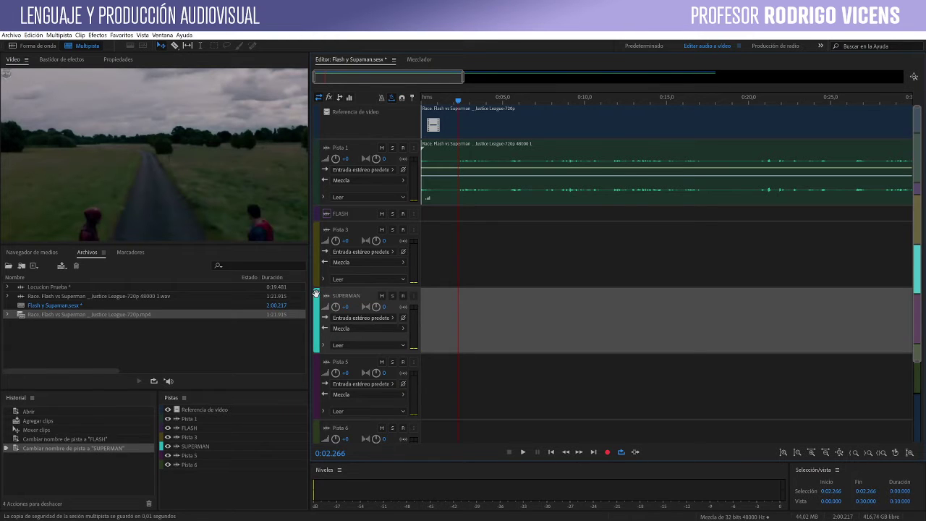
Step: Shrink Pista 5 to its minimum height and rename it FOLEY
{"action": "scroll", "coordinate": [341, 366], "scroll_direction": "down", "scroll_amount": 2}
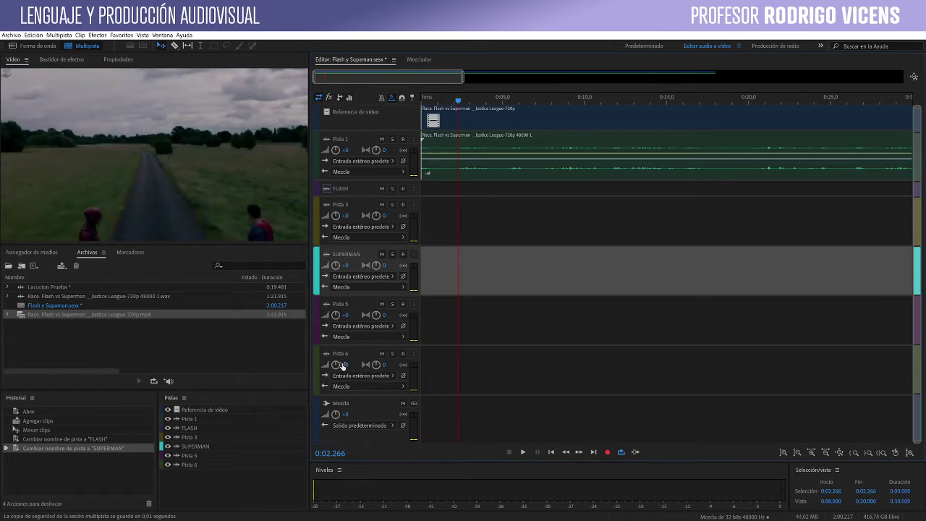
{"action": "left_click", "coordinate": [343, 306]}
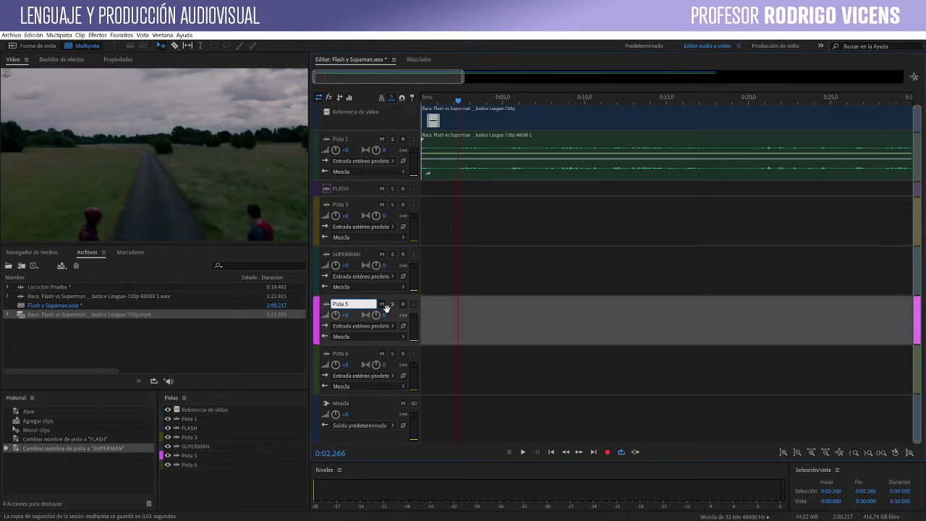
{"action": "left_click_drag", "start_coordinate": [430, 345], "coordinate": [431, 315]}
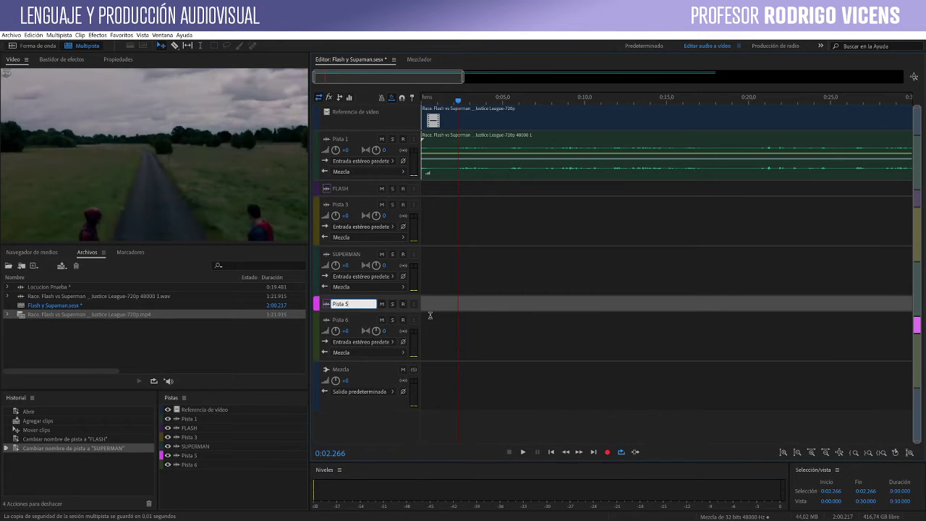
{"action": "left_click", "coordinate": [343, 304]}
{"action": "left_click_drag", "start_coordinate": [349, 304], "coordinate": [353, 302]}
{"action": "left_click", "coordinate": [344, 304]}
{"action": "type", "text": "FOLEY"}
{"action": "key", "text": "Return"}
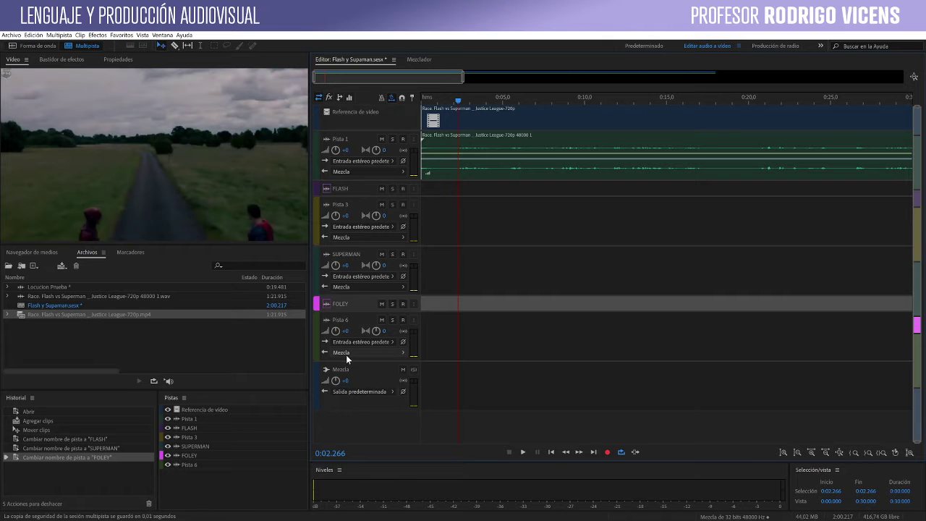
{"action": "scroll", "coordinate": [346, 354], "scroll_direction": "down", "scroll_amount": 2}
{"action": "scroll", "coordinate": [353, 270], "scroll_direction": "up", "scroll_amount": 2}
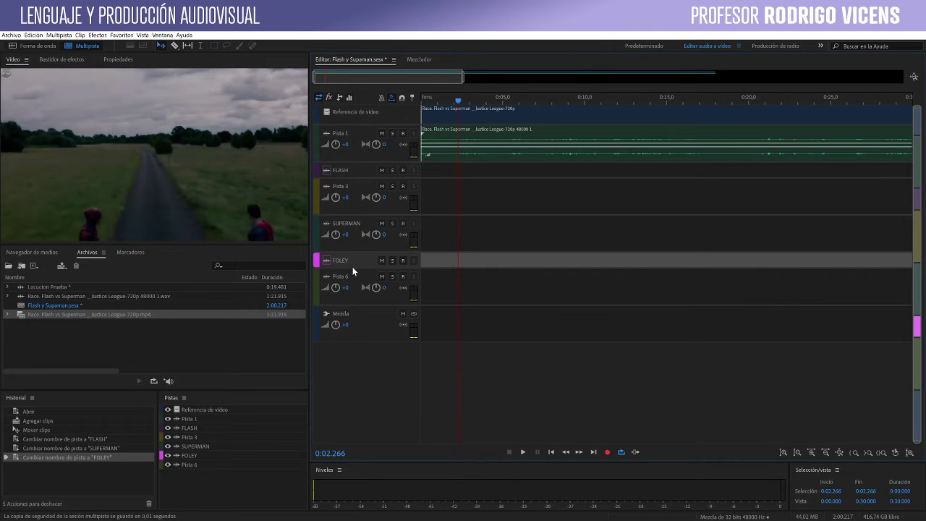
{"action": "left_click", "coordinate": [341, 317]}
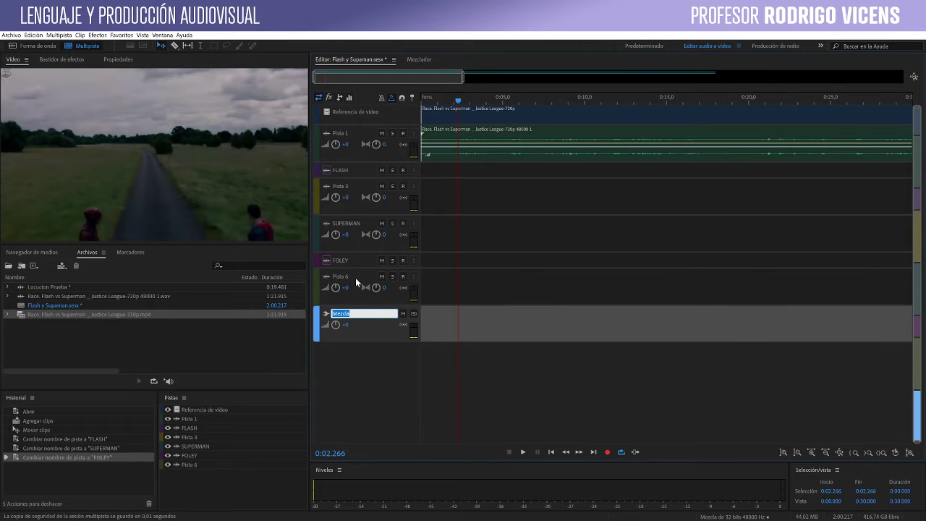
{"action": "scroll", "coordinate": [355, 278], "scroll_direction": "up", "scroll_amount": 2}
{"action": "scroll", "coordinate": [357, 278], "scroll_direction": "up", "scroll_amount": 2}
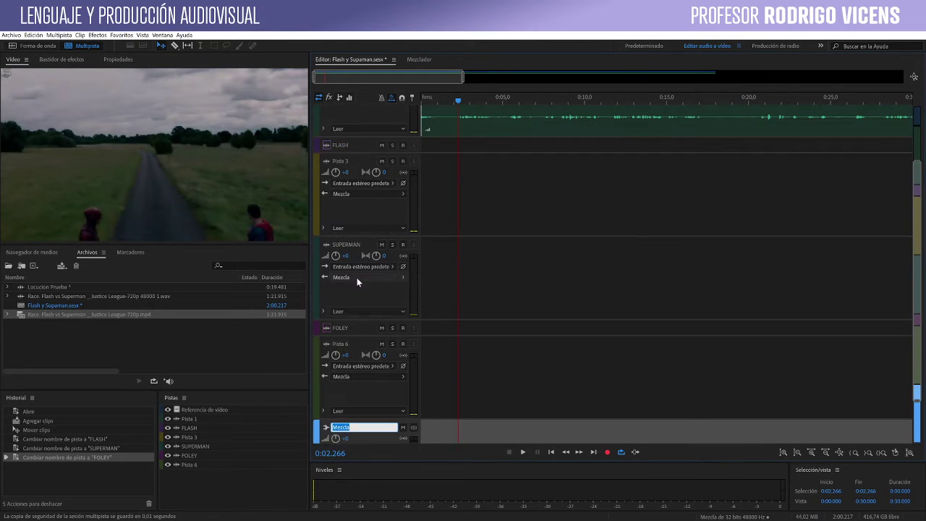
{"action": "scroll", "coordinate": [357, 277], "scroll_direction": "down", "scroll_amount": 2}
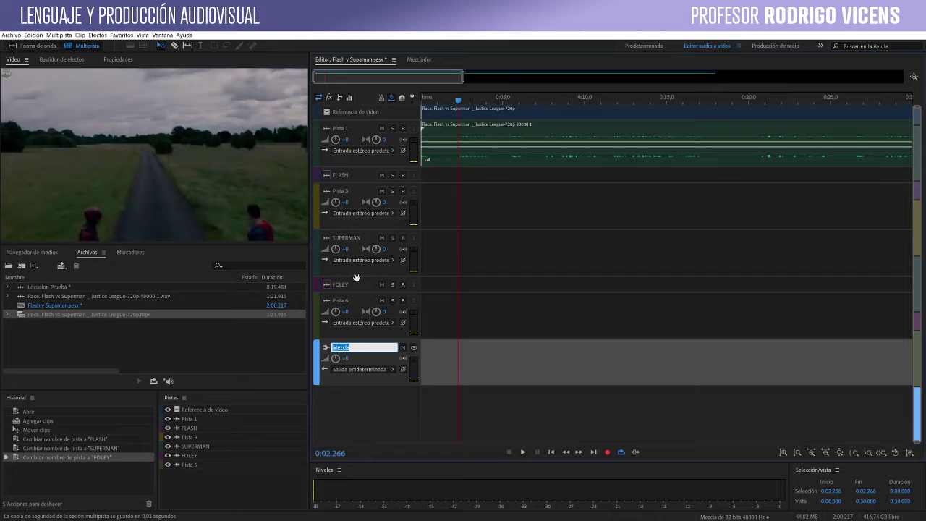
Step: Reorder the tracks so SUPERMAN sits directly below FLASH and FOLEY directly below SUPERMAN
{"action": "left_click", "coordinate": [359, 176]}
{"action": "left_click_drag", "start_coordinate": [319, 244], "coordinate": [319, 185]}
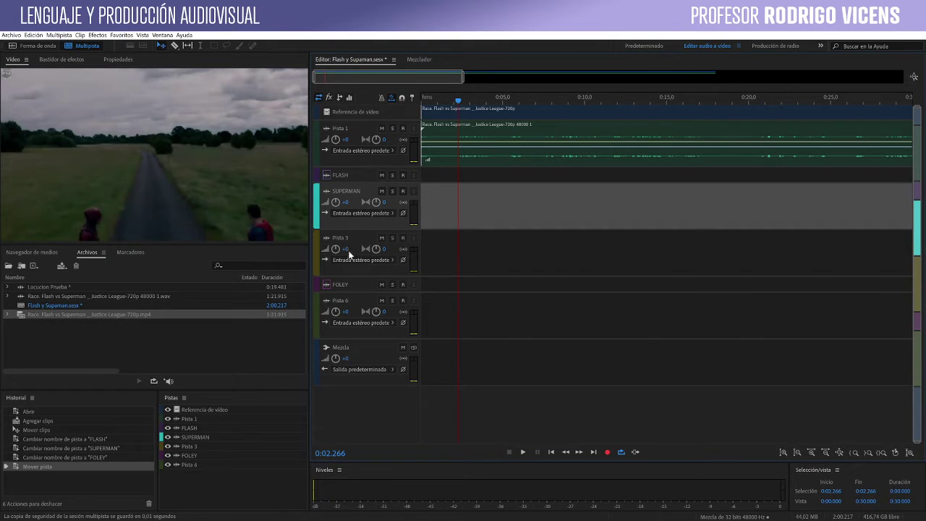
{"action": "left_click_drag", "start_coordinate": [318, 287], "coordinate": [319, 233]}
{"action": "scroll", "coordinate": [361, 257], "scroll_direction": "up", "scroll_amount": 1}
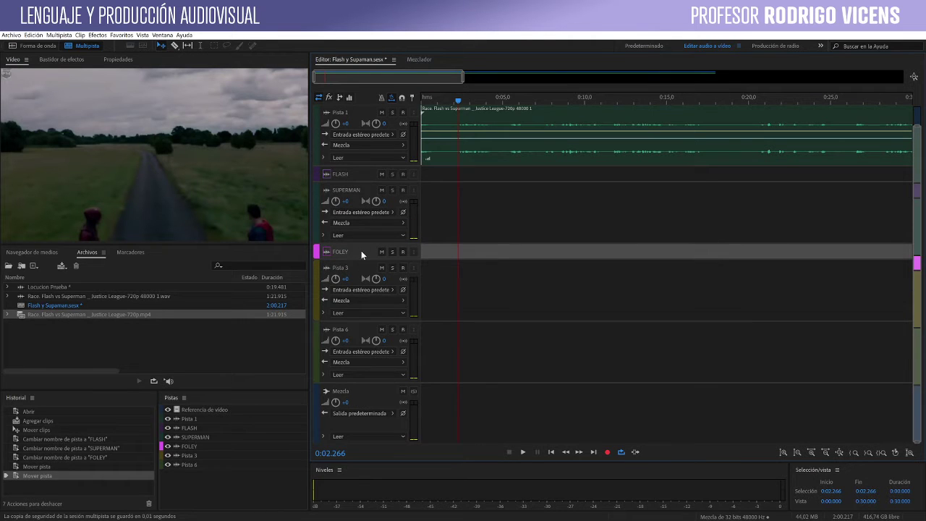
{"action": "scroll", "coordinate": [360, 249], "scroll_direction": "down", "scroll_amount": 1}
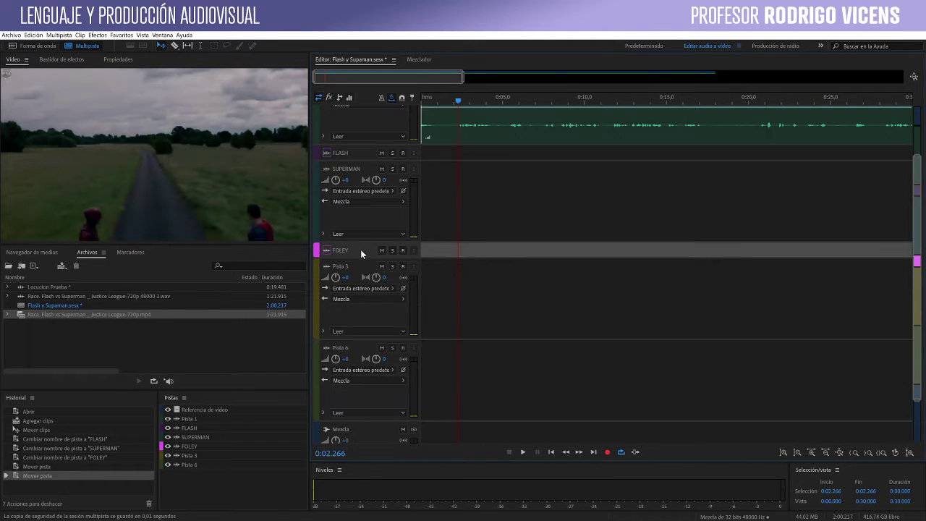
{"action": "scroll", "coordinate": [361, 248], "scroll_direction": "up", "scroll_amount": 1}
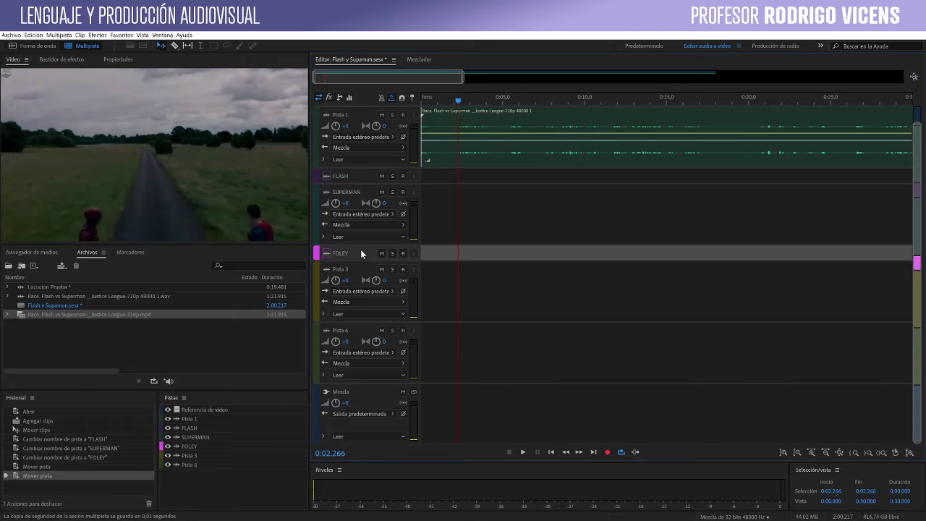
{"action": "left_click", "coordinate": [357, 176]}
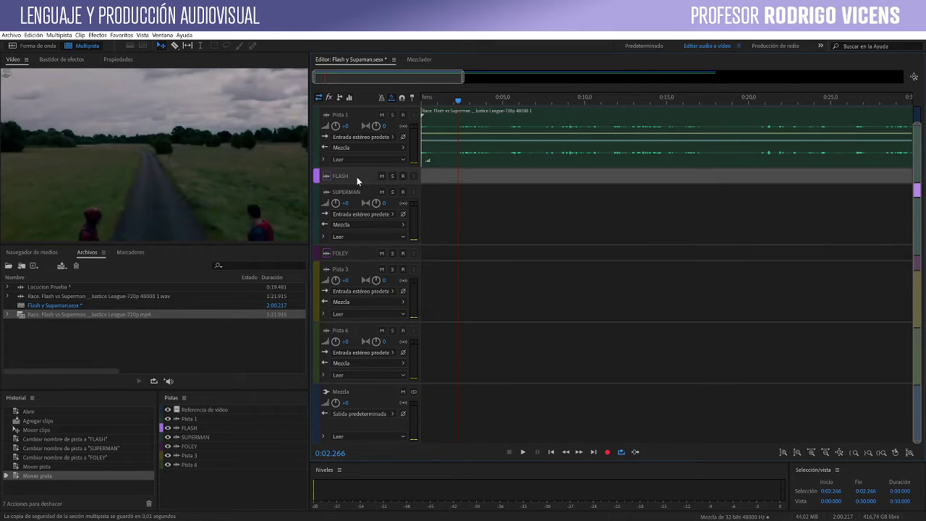
{"action": "left_click", "coordinate": [316, 177]}
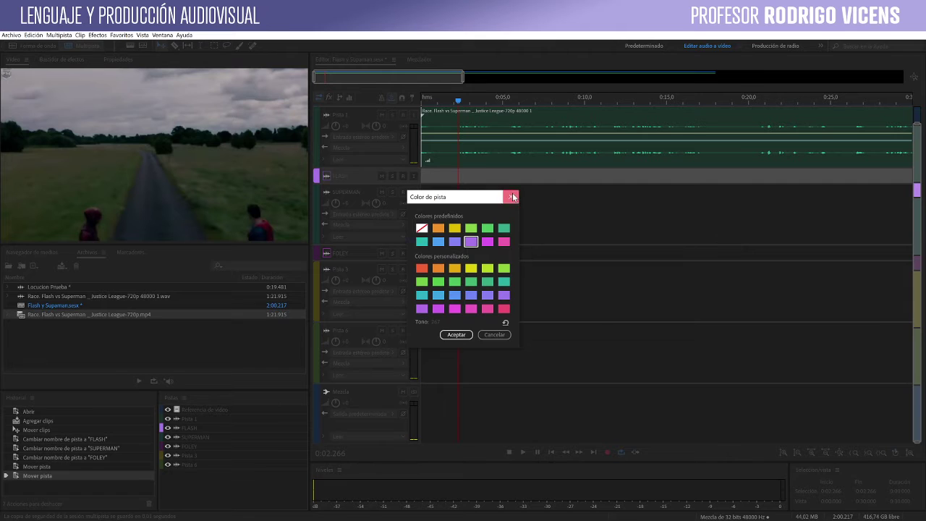
{"action": "left_click", "coordinate": [512, 197]}
Step: Enlarge the FLASH track and the existing FOLEY track to show all their controls, and rename Pista 3 as FOLEY
{"action": "left_click_drag", "start_coordinate": [351, 183], "coordinate": [354, 233]}
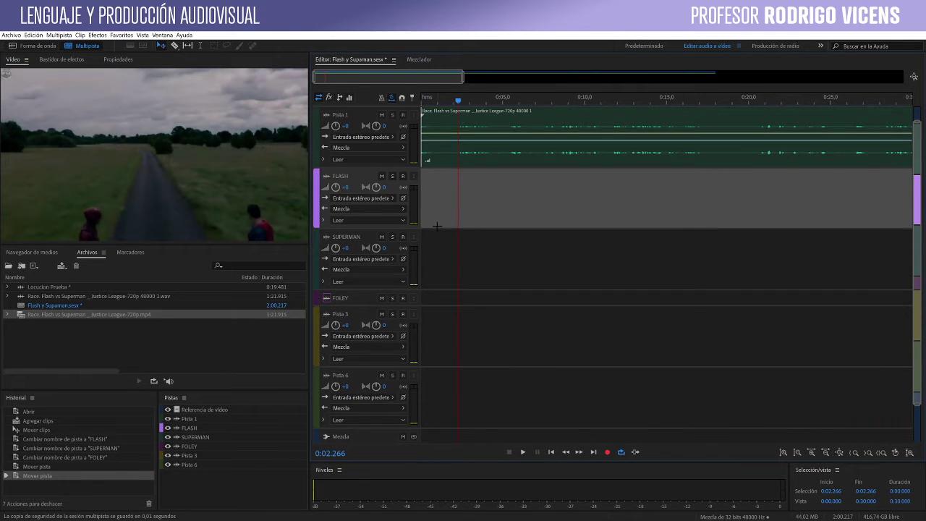
{"action": "double_click", "coordinate": [341, 313]}
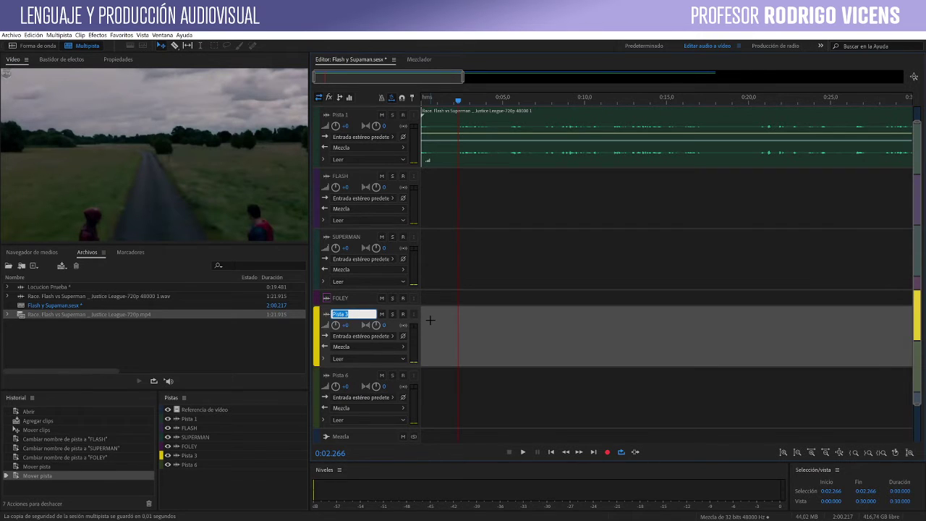
{"action": "type", "text": "FOLEY"}
{"action": "key", "text": "Return"}
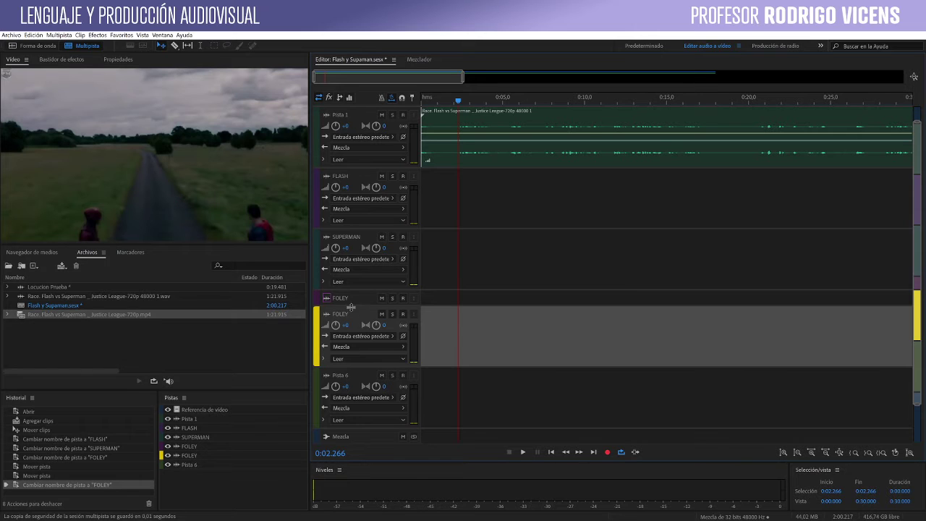
{"action": "left_click_drag", "start_coordinate": [348, 305], "coordinate": [353, 361]}
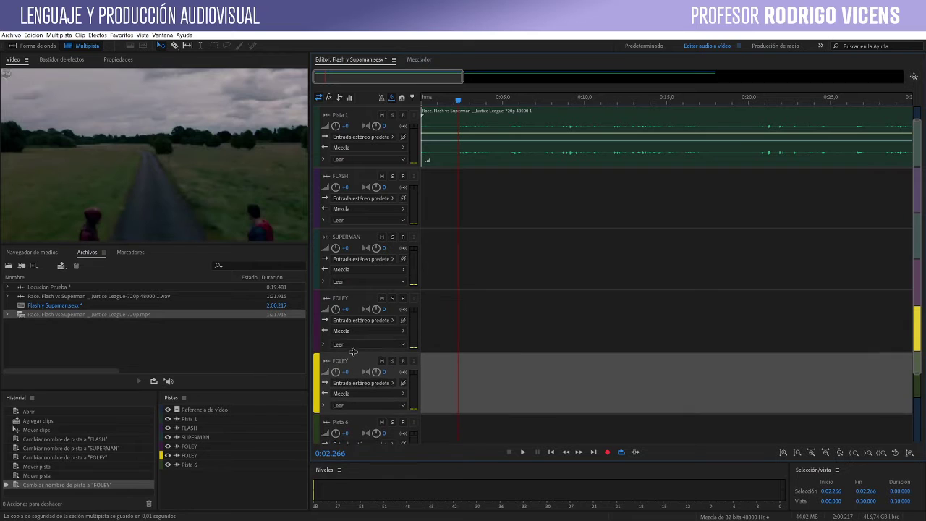
Step: Rename Pista 6 as MUSICA
{"action": "scroll", "coordinate": [477, 340], "scroll_direction": "down", "scroll_amount": 1}
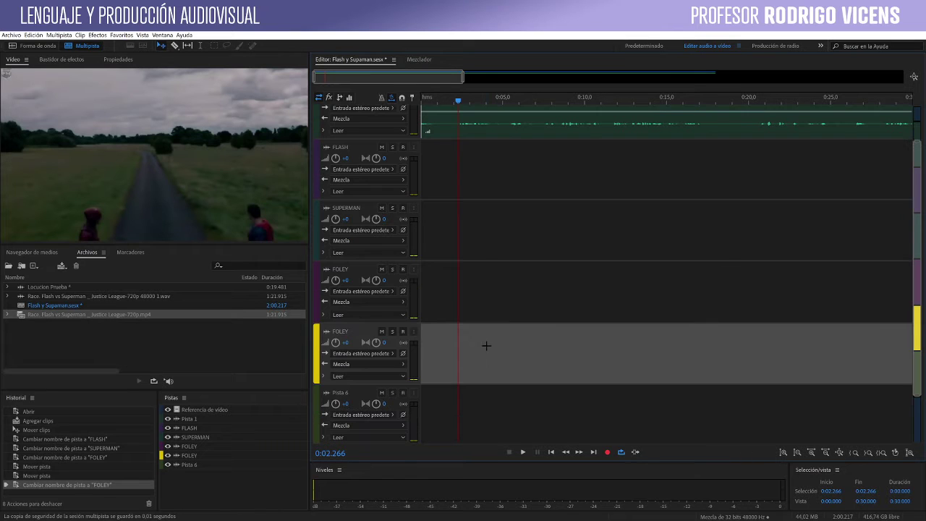
{"action": "left_click", "coordinate": [344, 395]}
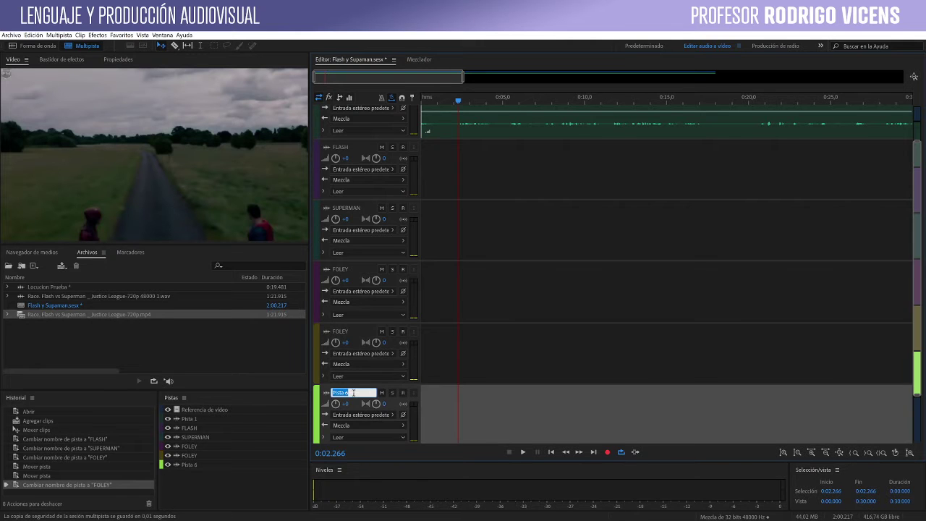
{"action": "type", "text": "MUSICA"}
{"action": "key", "text": "Return"}
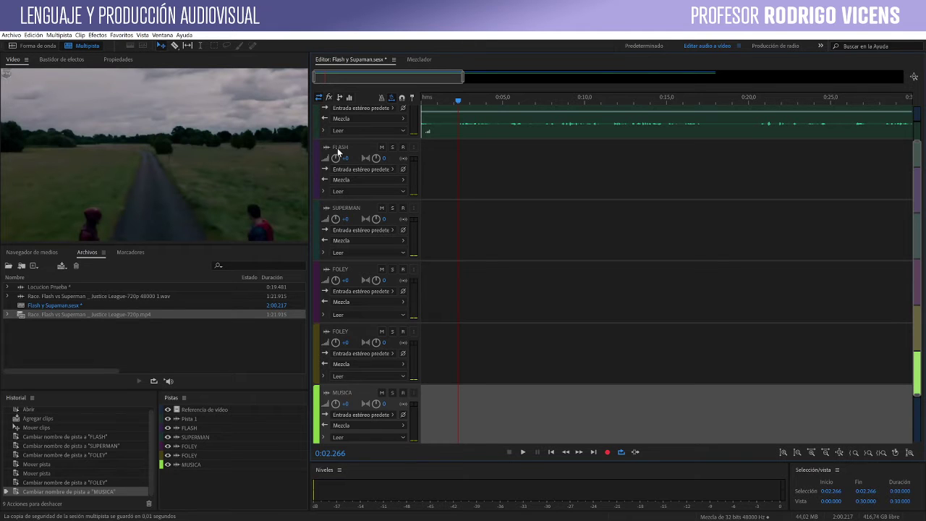
{"action": "left_click", "coordinate": [337, 150]}
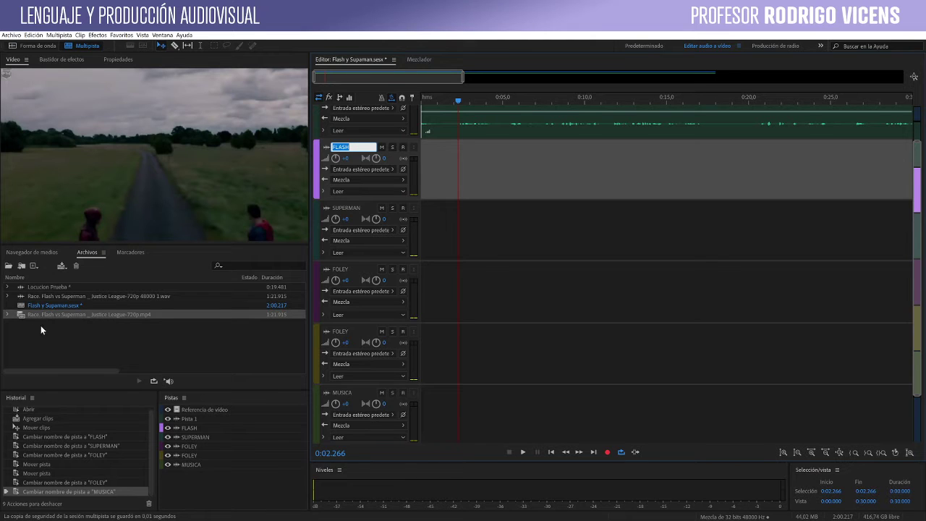
{"action": "left_click", "coordinate": [361, 209]}
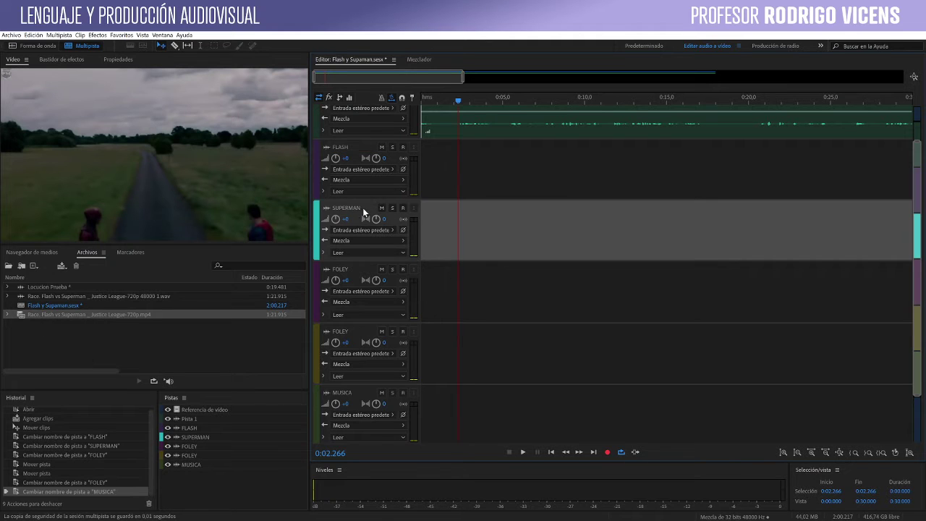
{"action": "left_click", "coordinate": [402, 208]}
{"action": "left_click", "coordinate": [402, 207]}
Step: Arm the FLASH track for recording
{"action": "left_click", "coordinate": [346, 146]}
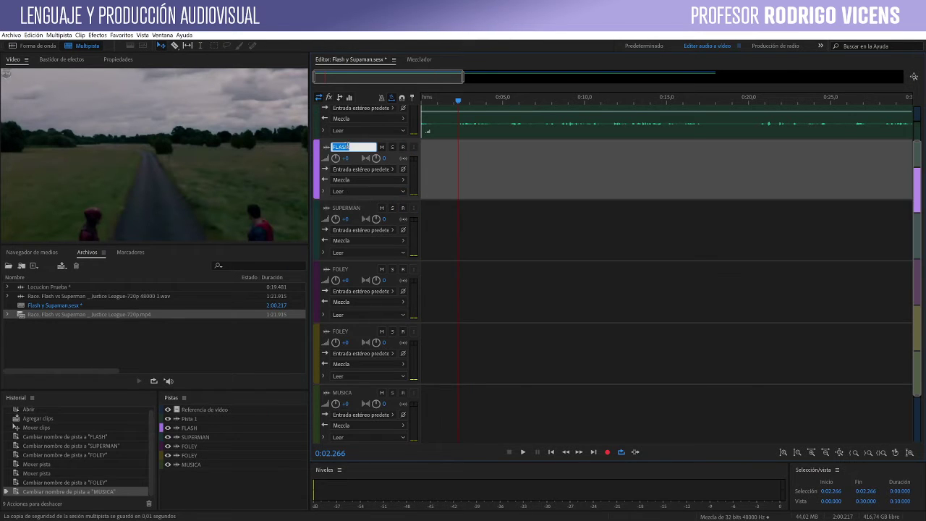
{"action": "left_click", "coordinate": [403, 147]}
{"action": "scroll", "coordinate": [513, 215], "scroll_direction": "up", "scroll_amount": 1}
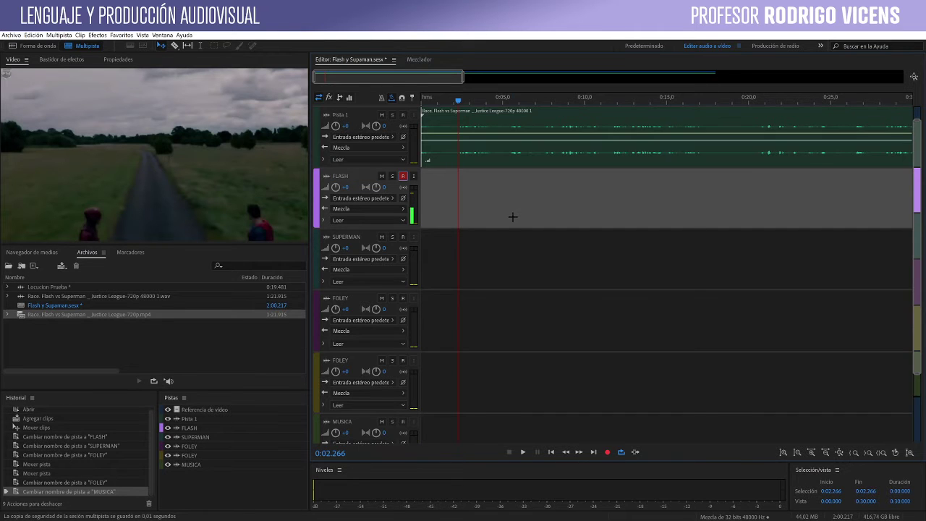
{"action": "scroll", "coordinate": [512, 217], "scroll_direction": "up", "scroll_amount": 1}
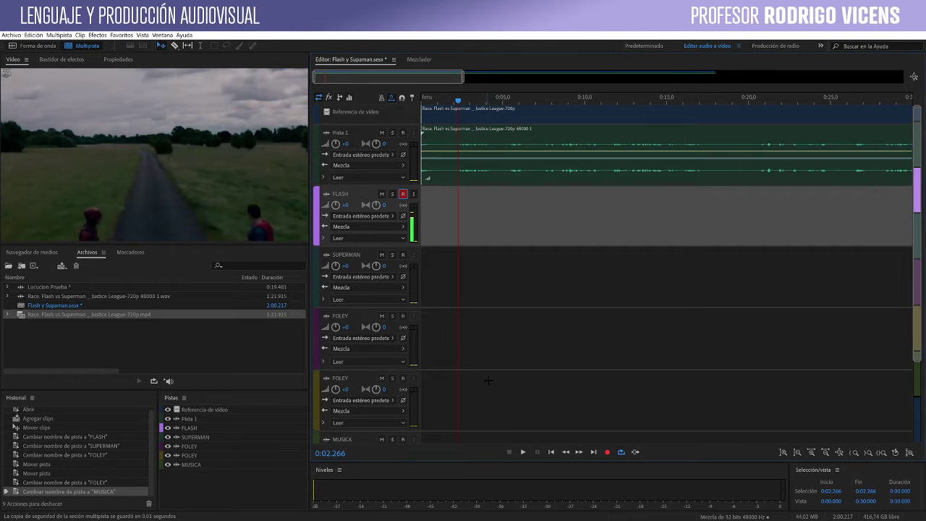
{"action": "scroll", "coordinate": [486, 395], "scroll_direction": "down", "scroll_amount": 3}
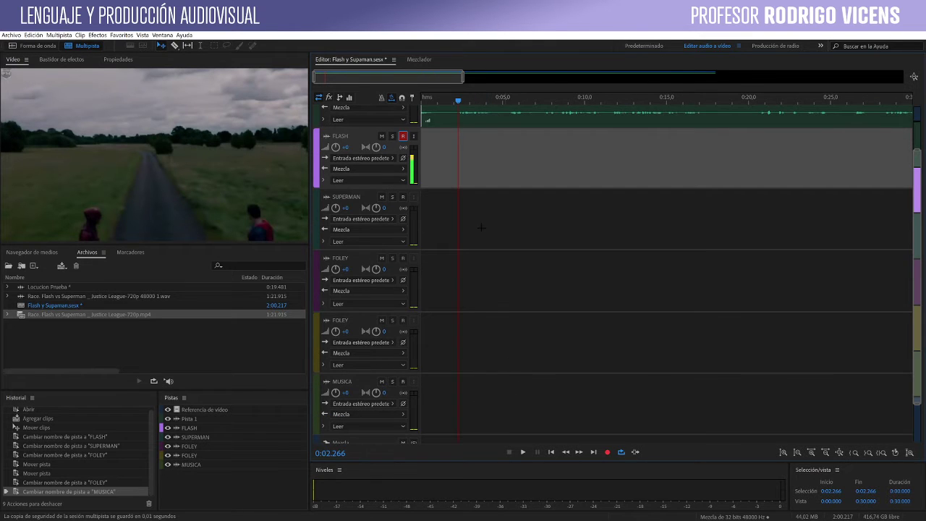
{"action": "scroll", "coordinate": [479, 221], "scroll_direction": "up", "scroll_amount": 3}
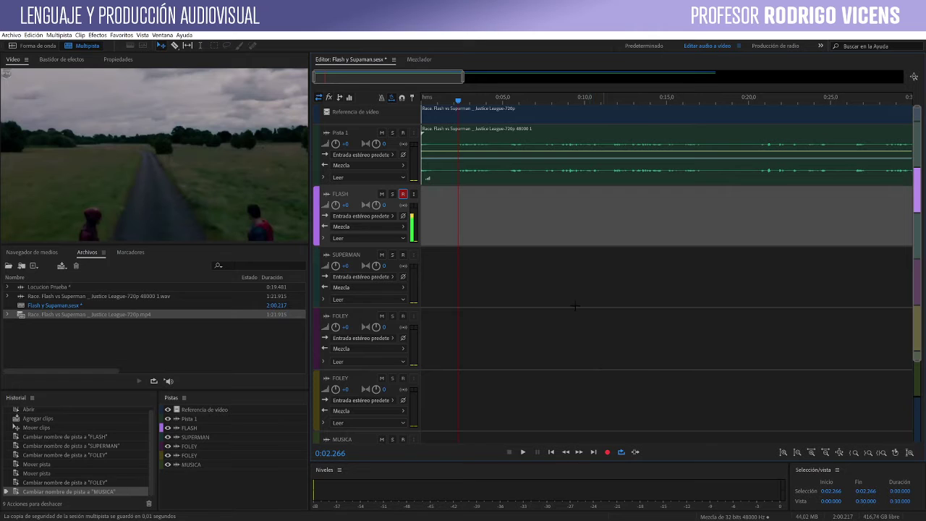
Step: Solo the FLASH track and set its input to the mono source [01M] Línea (Steinberg UR12) 1
{"action": "left_click", "coordinate": [393, 193]}
{"action": "left_click", "coordinate": [356, 217]}
{"action": "mouse_move", "coordinate": [420, 230]}
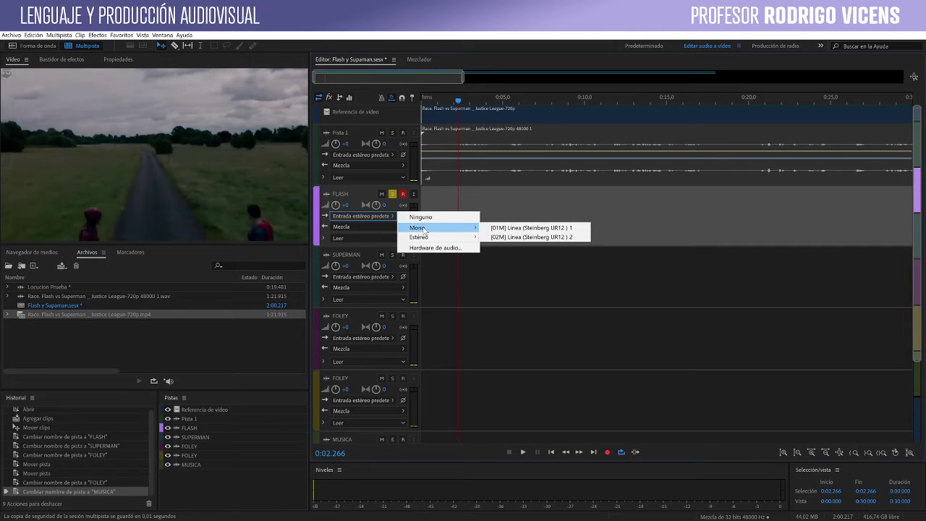
{"action": "left_click", "coordinate": [528, 228]}
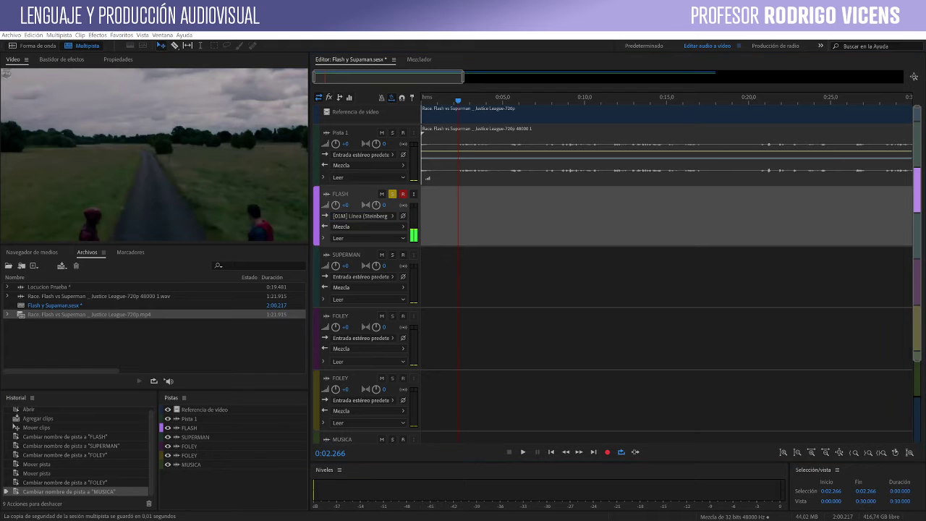
Step: Check the recording level of the Steinberg UR12 line input in the Windows sound settings, and return to Adobe Audition
{"action": "left_click", "coordinate": [843, 20]}
{"action": "left_click", "coordinate": [565, 115]}
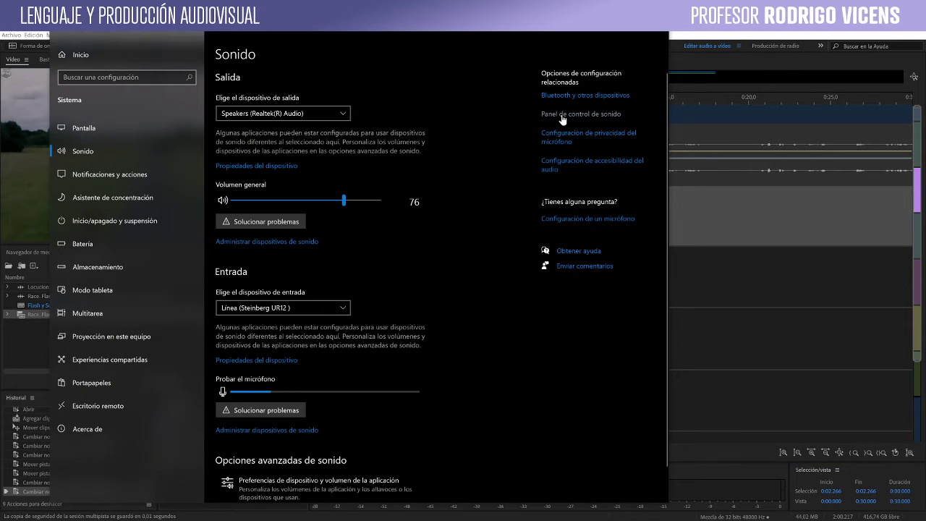
{"action": "left_click", "coordinate": [104, 83]}
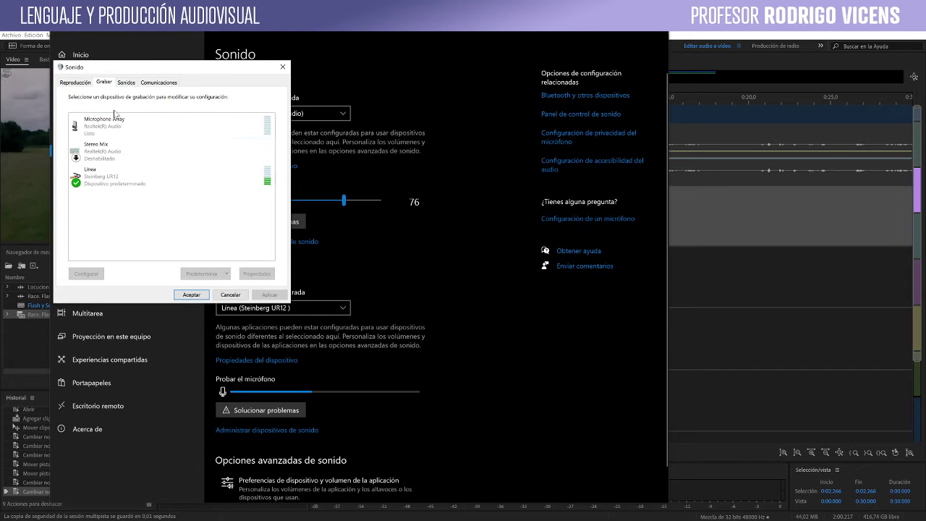
{"action": "double_click", "coordinate": [116, 173]}
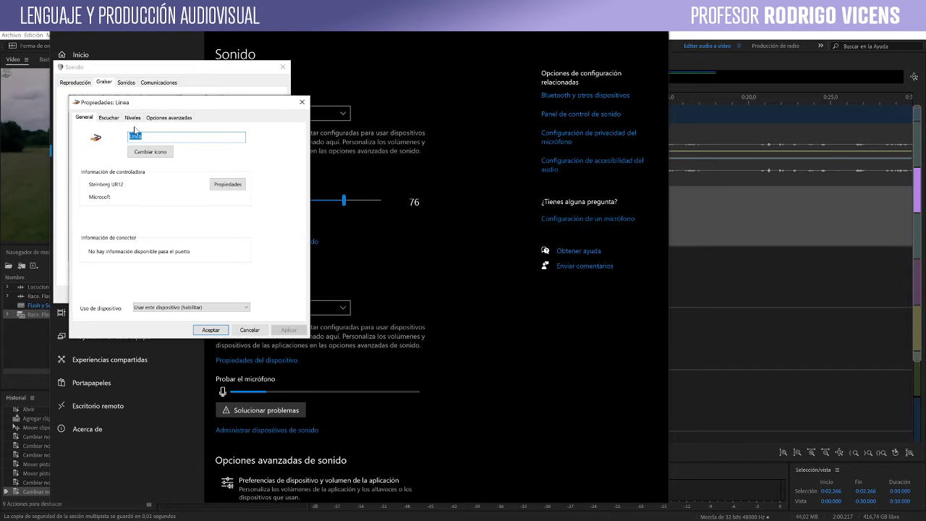
{"action": "left_click", "coordinate": [133, 118]}
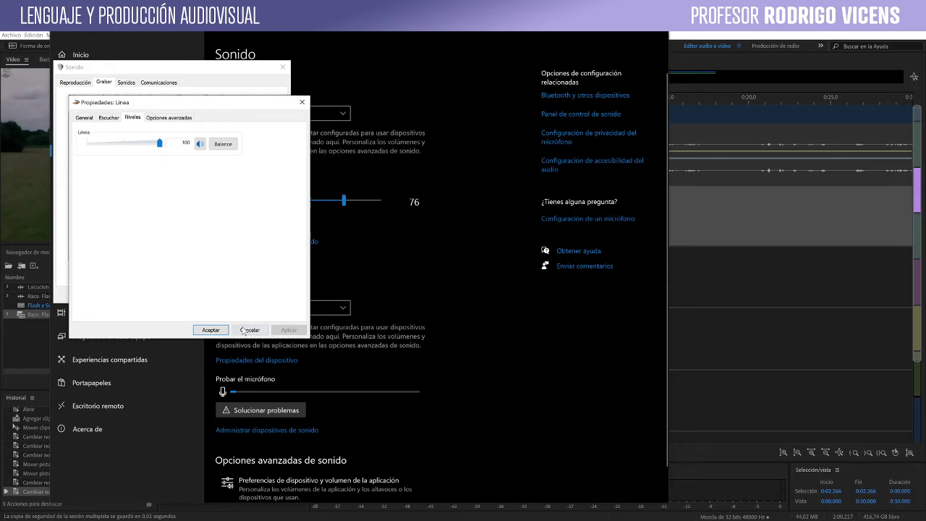
{"action": "key", "text": "alt+Tab"}
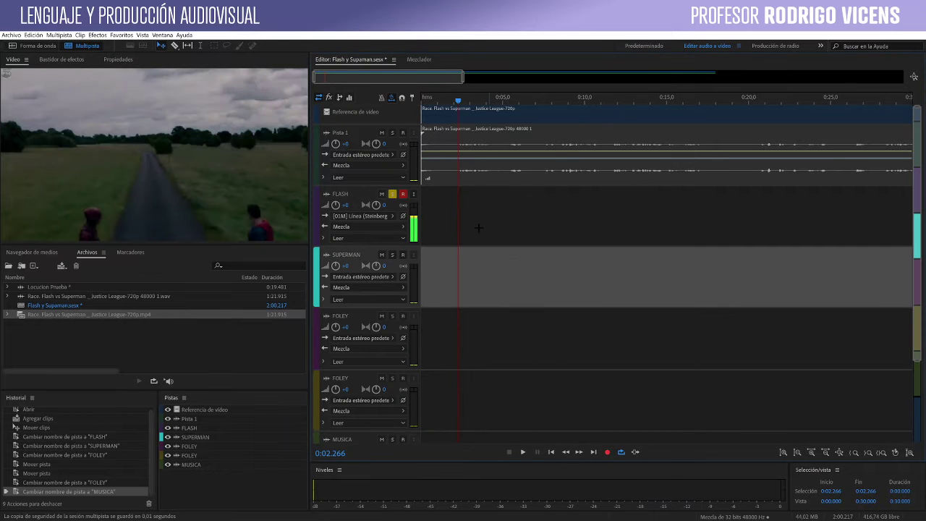
Step: Select the FLASH track, preview the scene from about 0:01.973, and place the playhead at about 0:02.414
{"action": "left_click", "coordinate": [461, 219]}
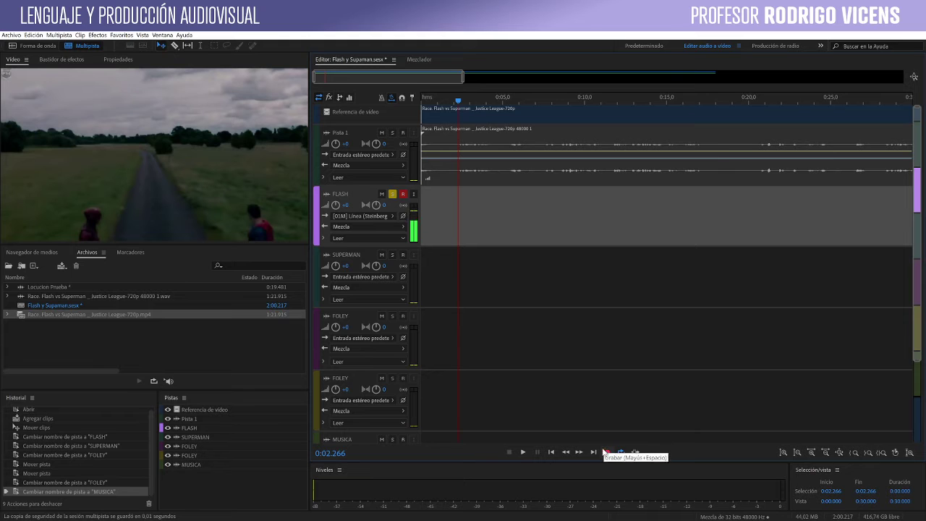
{"action": "left_click", "coordinate": [453, 99]}
{"action": "key", "text": "space"}
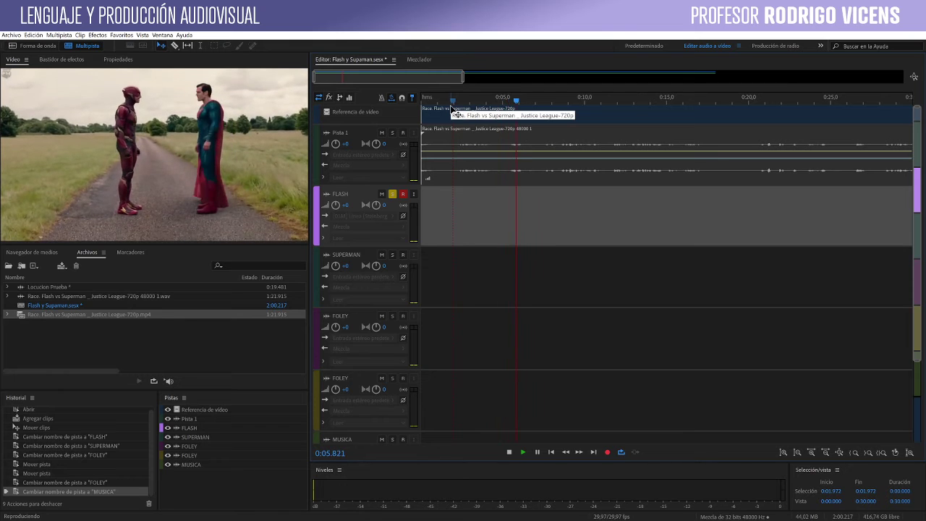
{"action": "key", "text": "space"}
{"action": "left_click", "coordinate": [457, 101]}
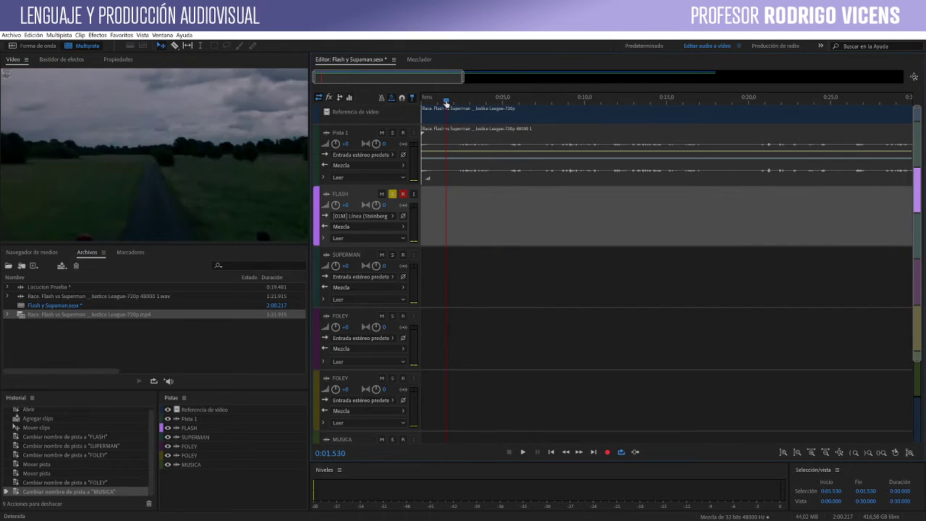
{"action": "left_click_drag", "start_coordinate": [457, 101], "coordinate": [461, 102]}
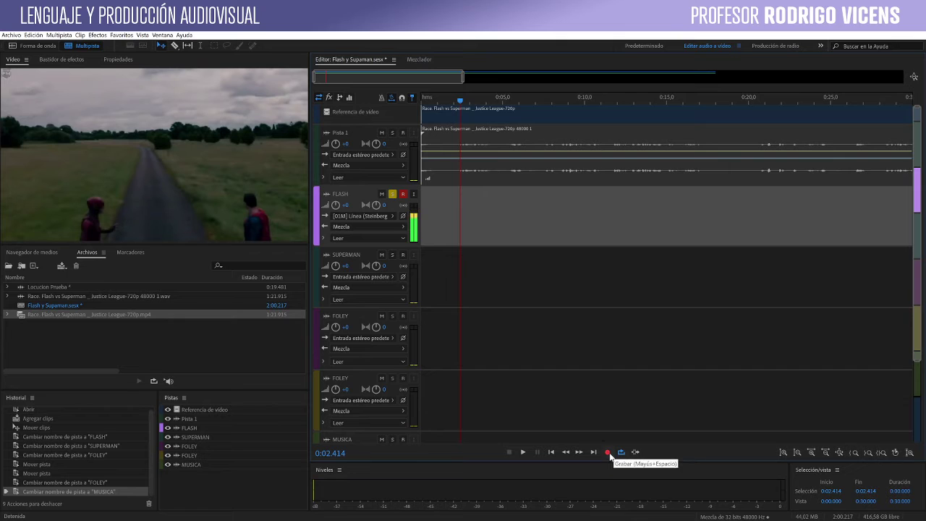
Step: Record a first voice take on the FLASH track from about 0:01.766 and play it back
{"action": "left_click_drag", "start_coordinate": [463, 103], "coordinate": [449, 105]}
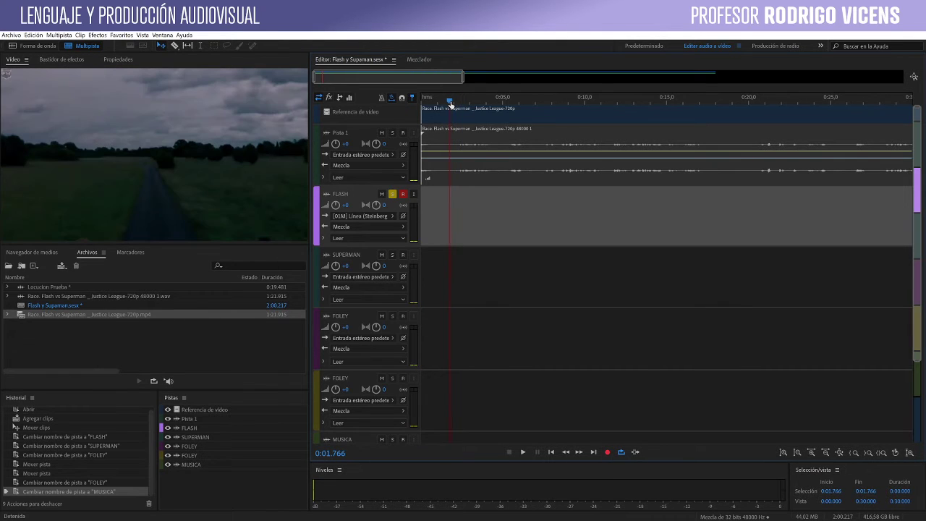
{"action": "left_click", "coordinate": [608, 452]}
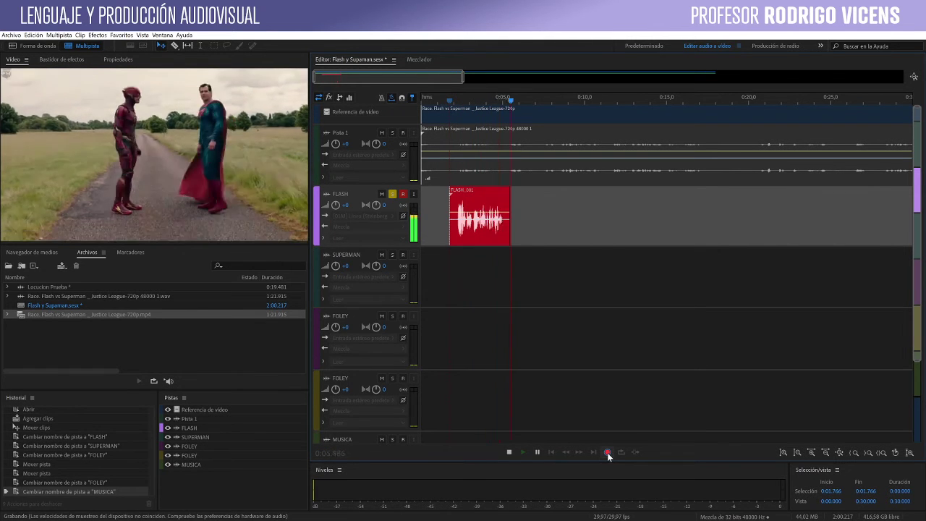
{"action": "left_click", "coordinate": [608, 452]}
{"action": "left_click", "coordinate": [449, 102]}
{"action": "key", "text": "space"}
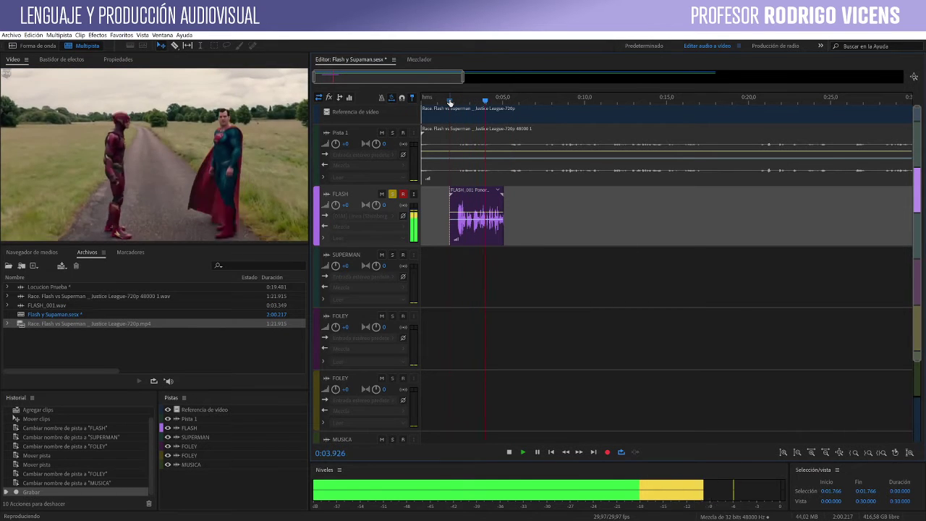
{"action": "key", "text": "space"}
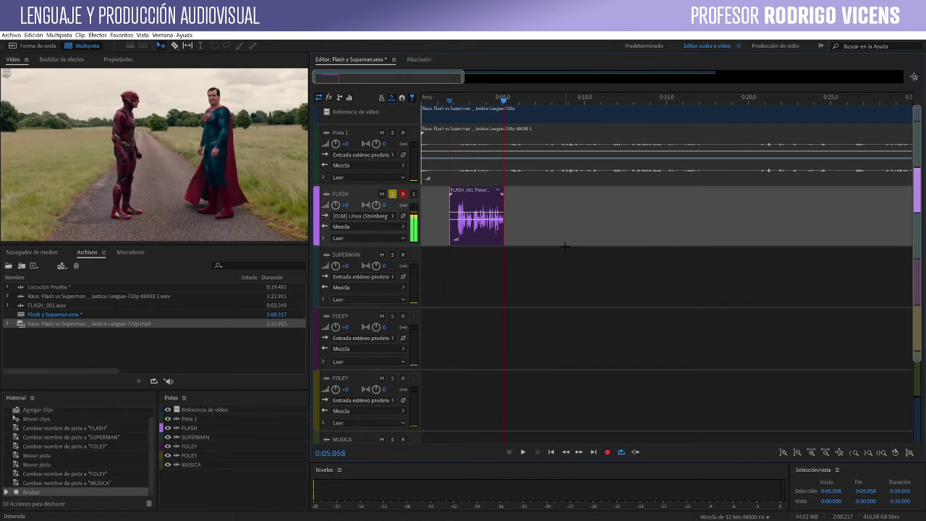
Step: Undo the first recording on the FLASH track and select FLASH_001.wav among the project files
{"action": "key", "text": "ctrl+z"}
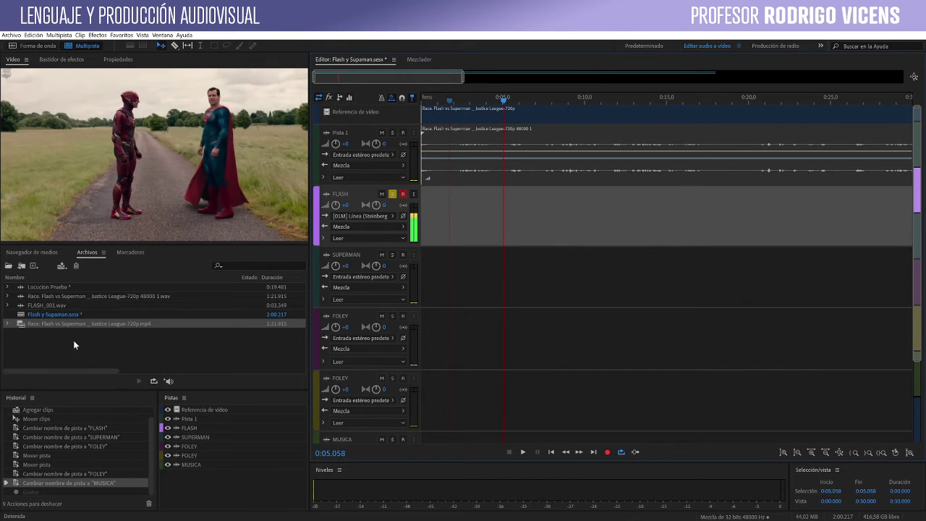
{"action": "left_click", "coordinate": [50, 339]}
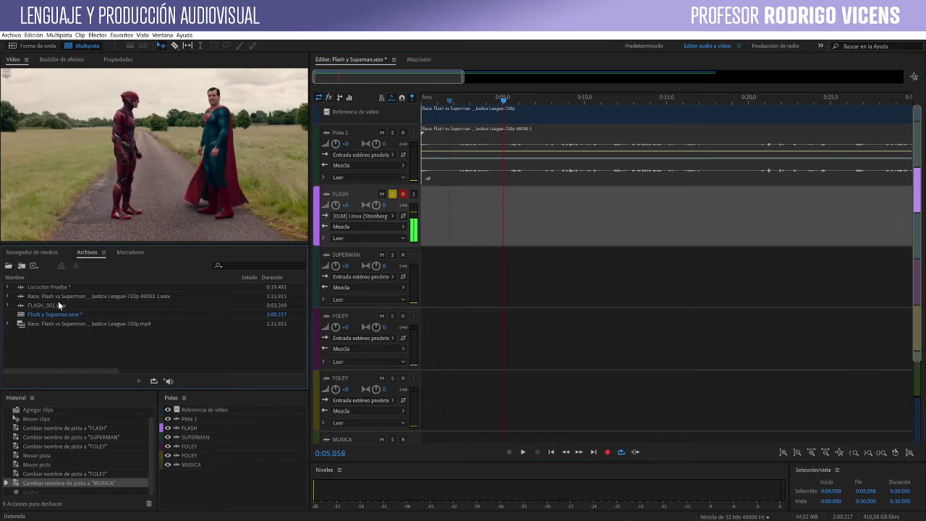
{"action": "left_click", "coordinate": [45, 307]}
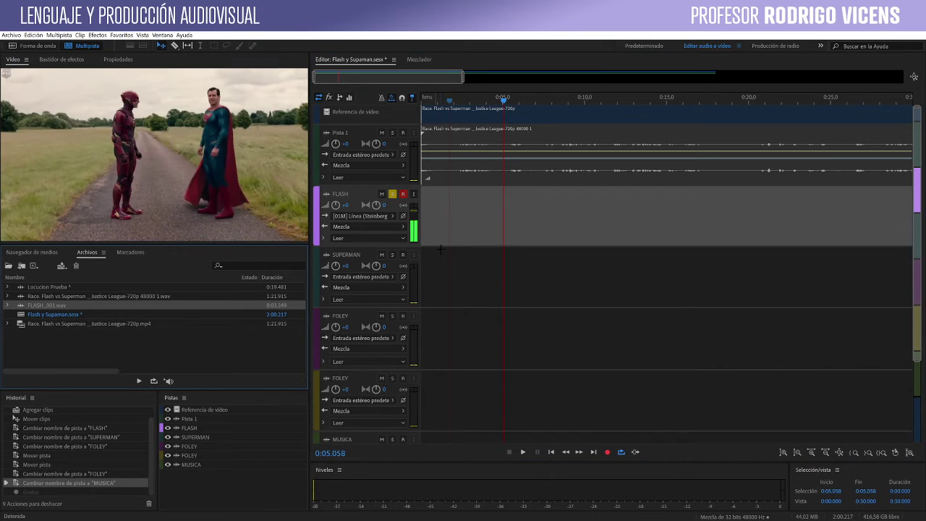
Step: Record a new voice take on the FLASH track, starting from about 0:01.619
{"action": "left_click_drag", "start_coordinate": [496, 104], "coordinate": [447, 109]}
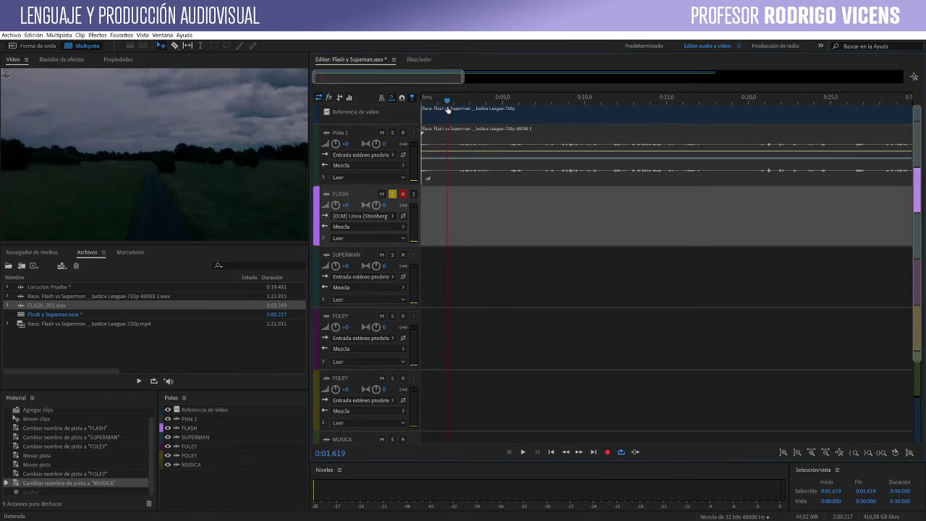
{"action": "left_click", "coordinate": [607, 452]}
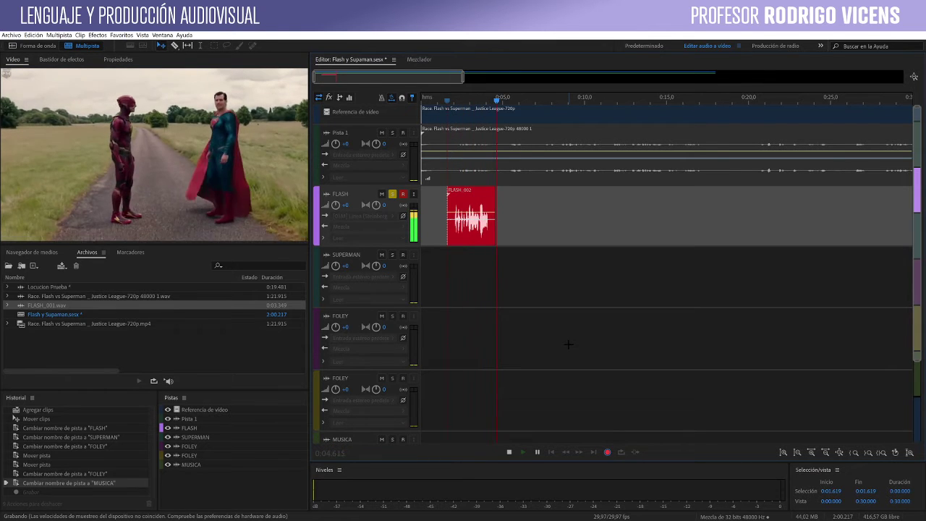
{"action": "key", "text": "space"}
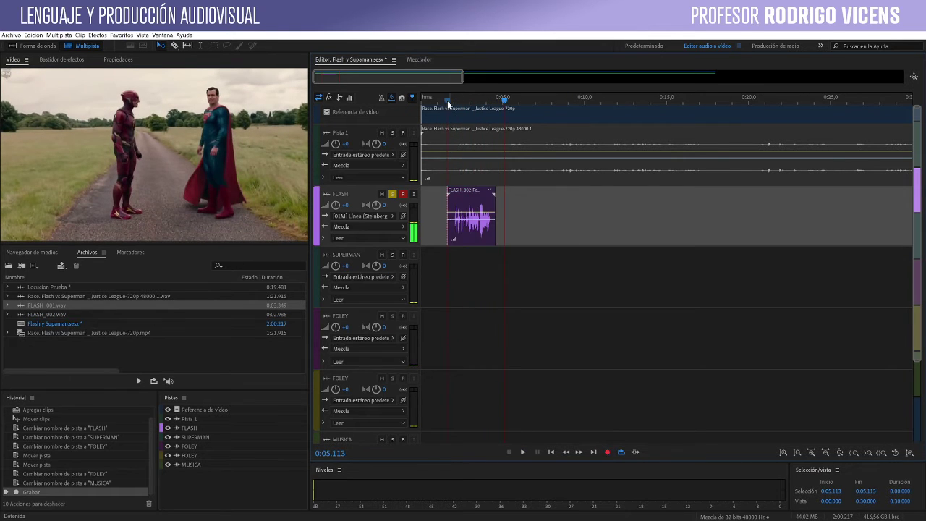
Step: Play back the new FLASH take from its start to check its timing against the video
{"action": "left_click", "coordinate": [448, 102]}
{"action": "key", "text": "space"}
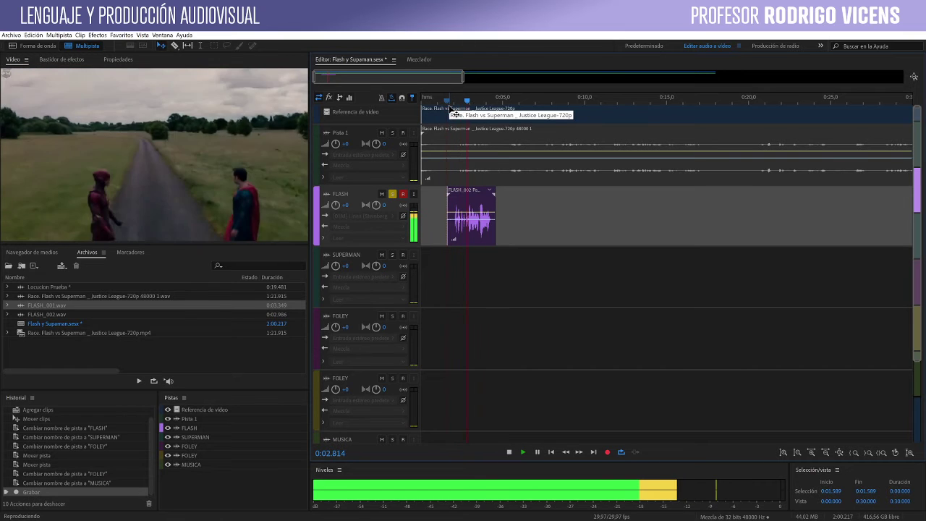
{"action": "key", "text": "space"}
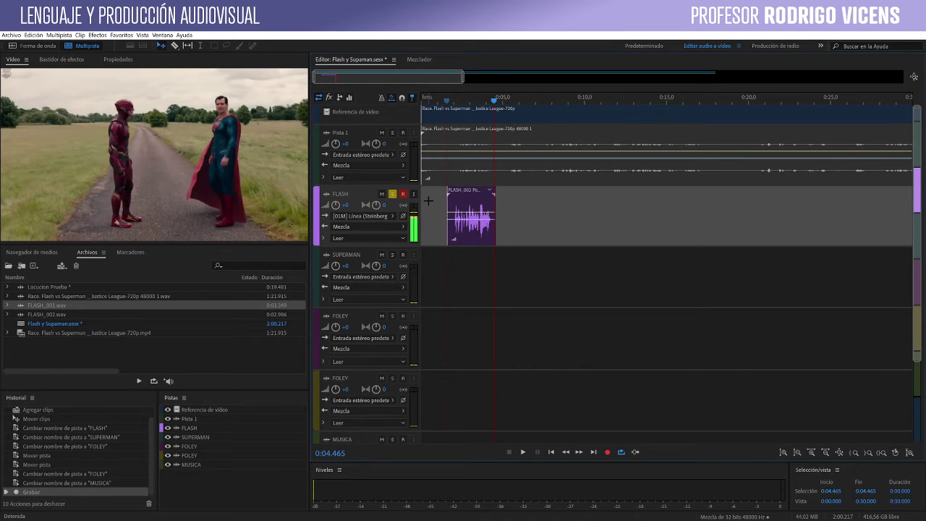
{"action": "left_click", "coordinate": [492, 109]}
{"action": "key", "text": "space"}
{"action": "key", "text": "space"}
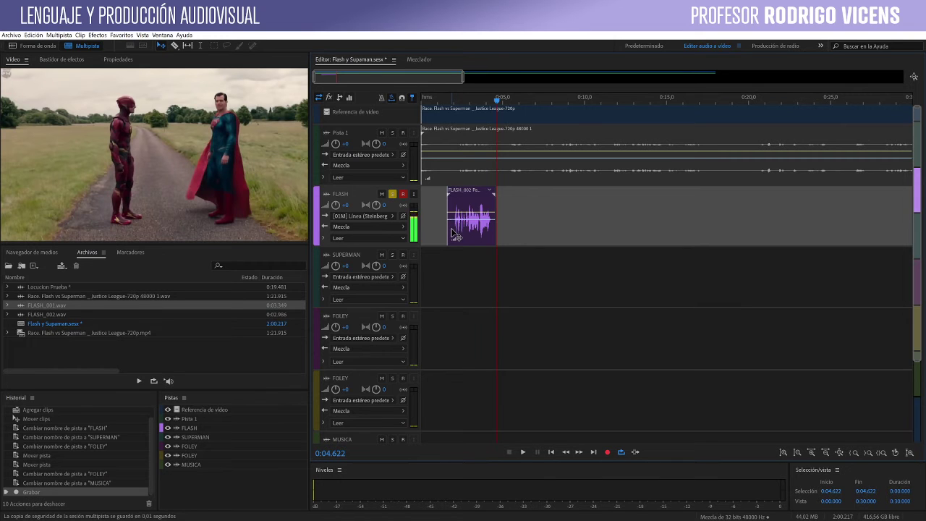
Step: Move the FLASH_002 clip earlier so it starts at about 0:01, and scrub the video to about 0:11.422
{"action": "mouse_move", "coordinate": [482, 202]}
{"action": "left_mouse_down"}
{"action": "mouse_move", "coordinate": [454, 209]}
{"action": "mouse_move", "coordinate": [470, 213]}
{"action": "left_mouse_up"}
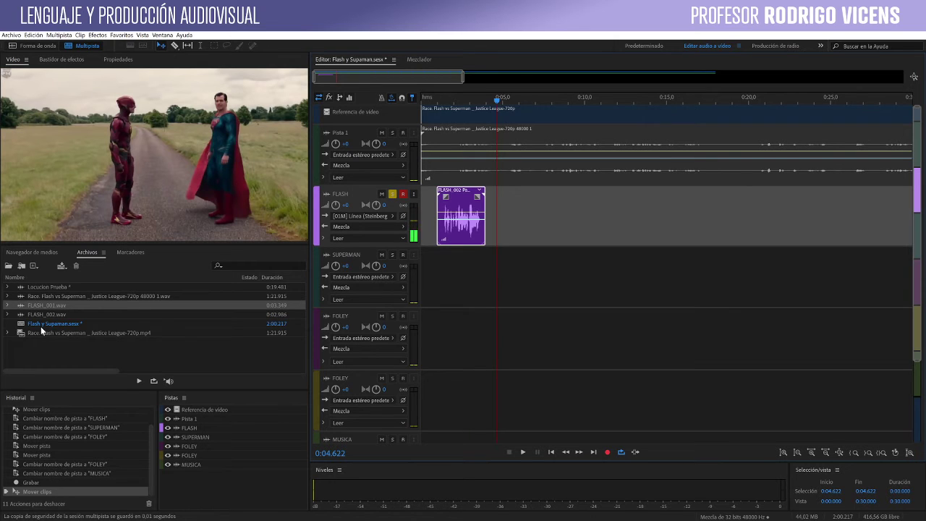
{"action": "left_click", "coordinate": [452, 102]}
{"action": "left_click_drag", "start_coordinate": [452, 101], "coordinate": [482, 104]}
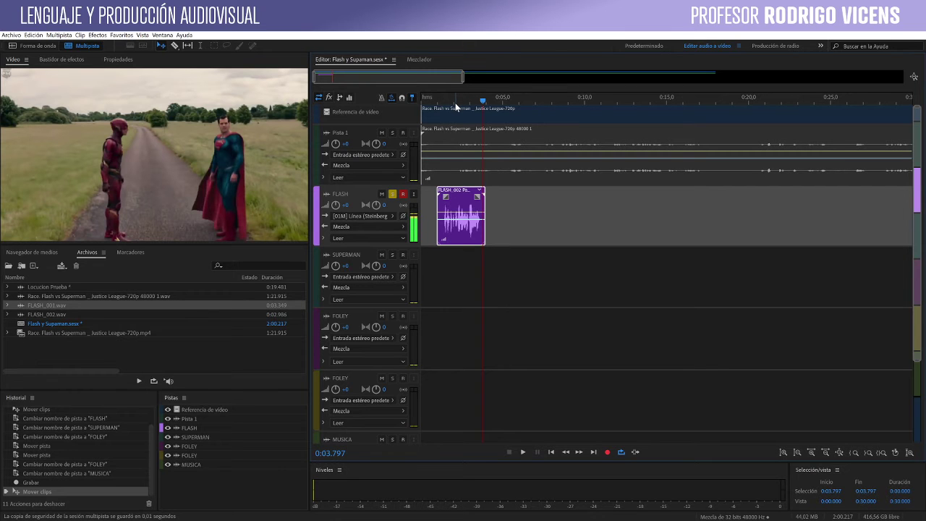
{"action": "left_click", "coordinate": [701, 112]}
{"action": "left_click_drag", "start_coordinate": [699, 112], "coordinate": [608, 118]}
{"action": "left_click", "coordinate": [673, 113]}
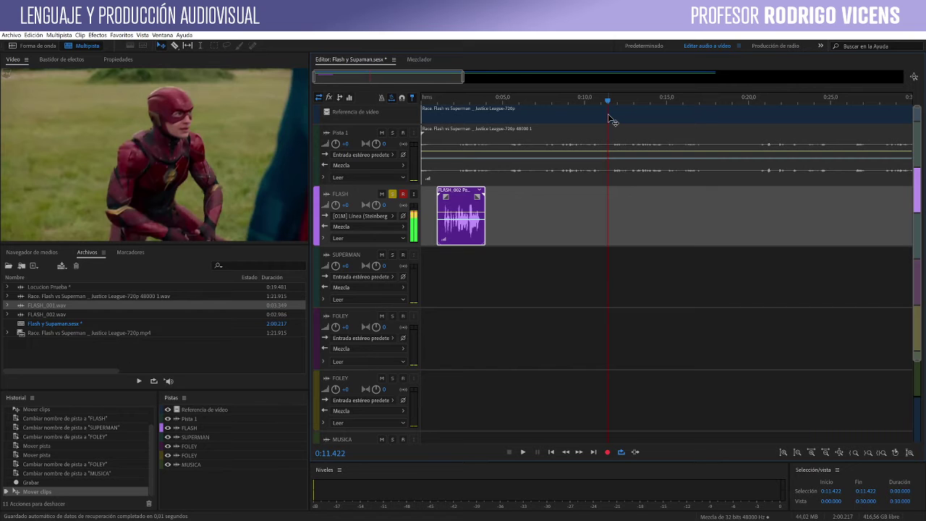
Step: Inspect the FLASH_002 clip in the waveform editor, and return to the Flash y Supaman.sesx session
{"action": "double_click", "coordinate": [461, 205]}
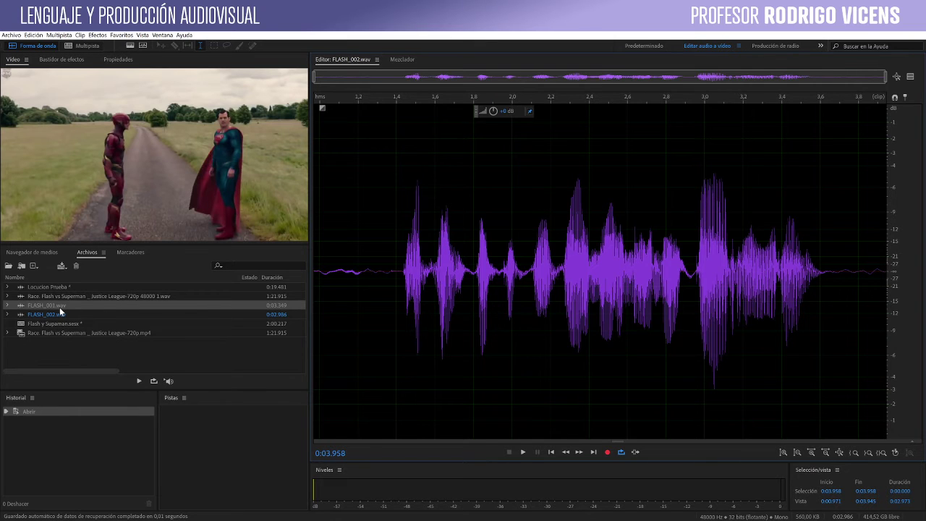
{"action": "left_click", "coordinate": [376, 60]}
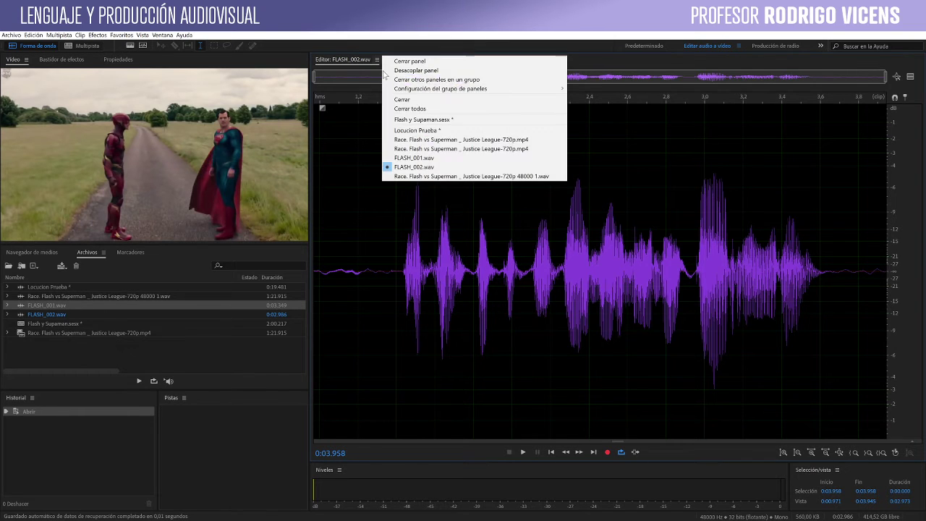
{"action": "left_click", "coordinate": [416, 120]}
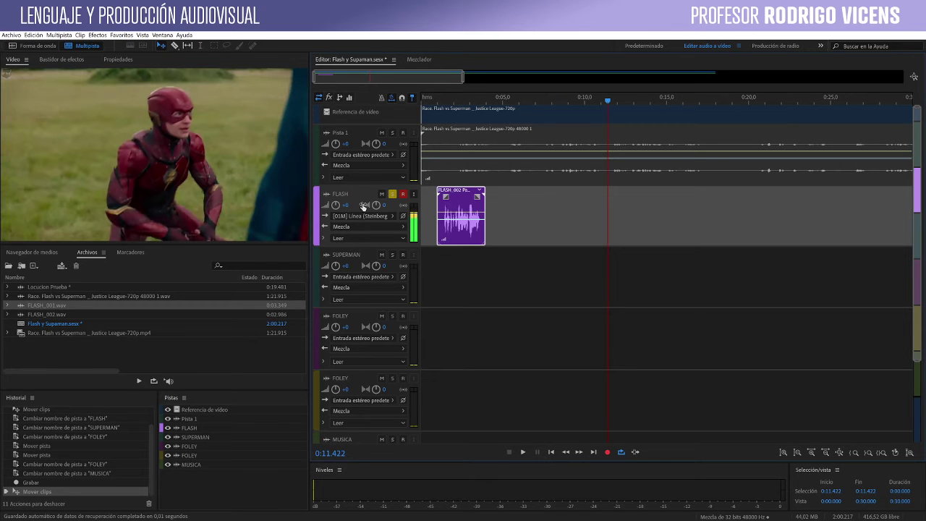
Step: Add the Desfasador de tono effect to the first effect slot of the FLASH track, keeping its window clear of the clip
{"action": "left_click", "coordinate": [59, 61]}
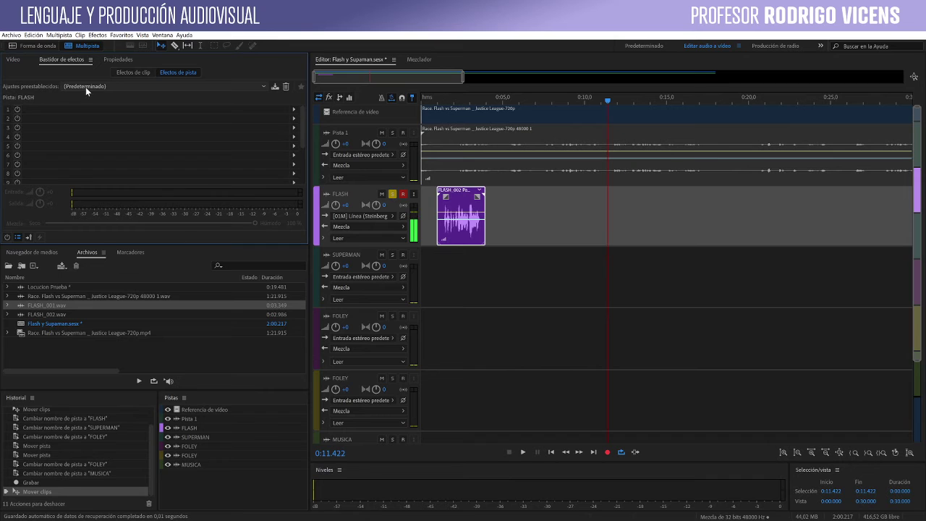
{"action": "left_click", "coordinate": [295, 109]}
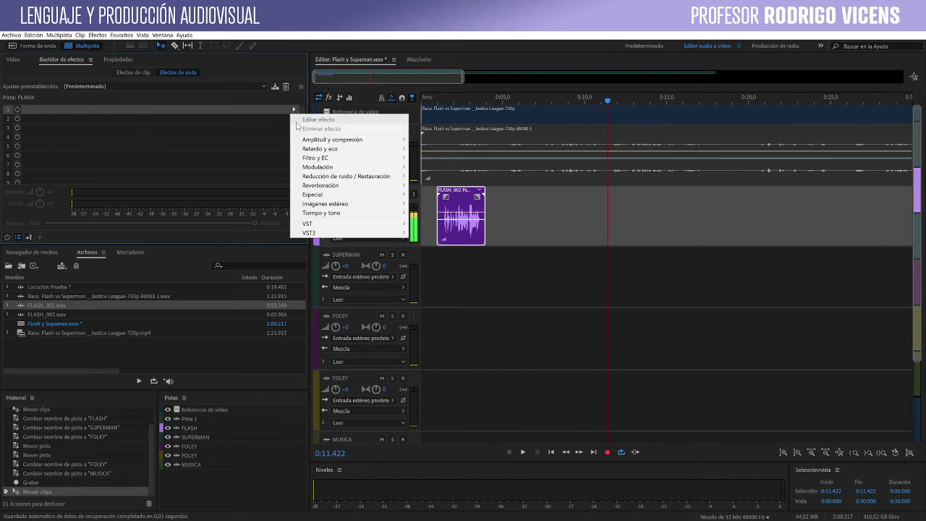
{"action": "mouse_move", "coordinate": [331, 215]}
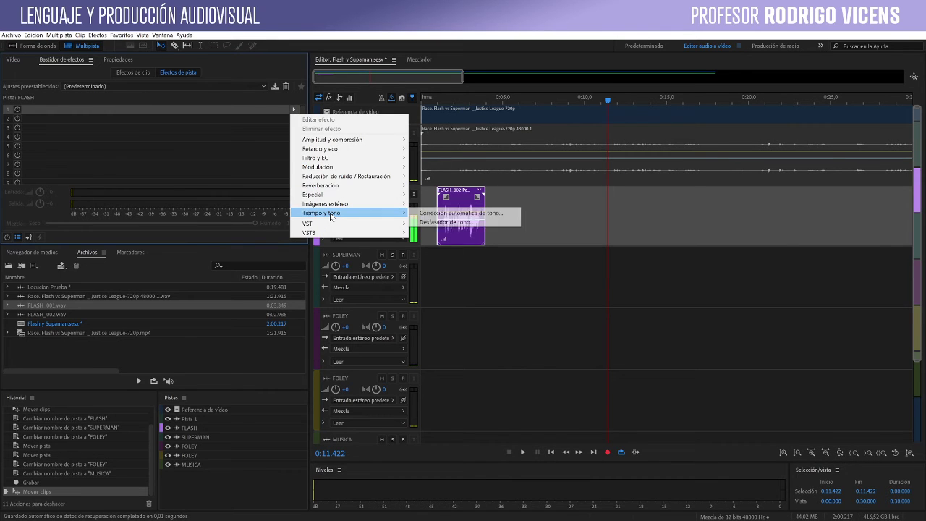
{"action": "left_click", "coordinate": [431, 222]}
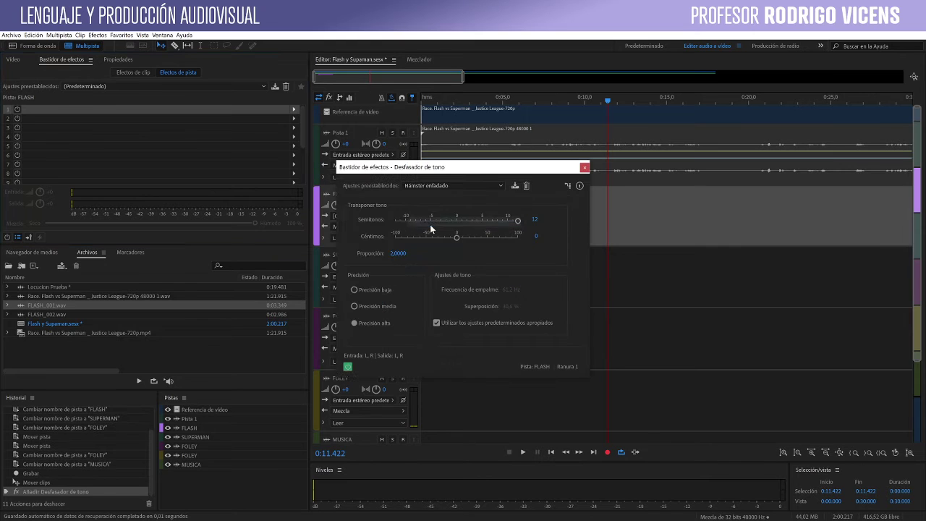
{"action": "left_click_drag", "start_coordinate": [451, 174], "coordinate": [455, 259]}
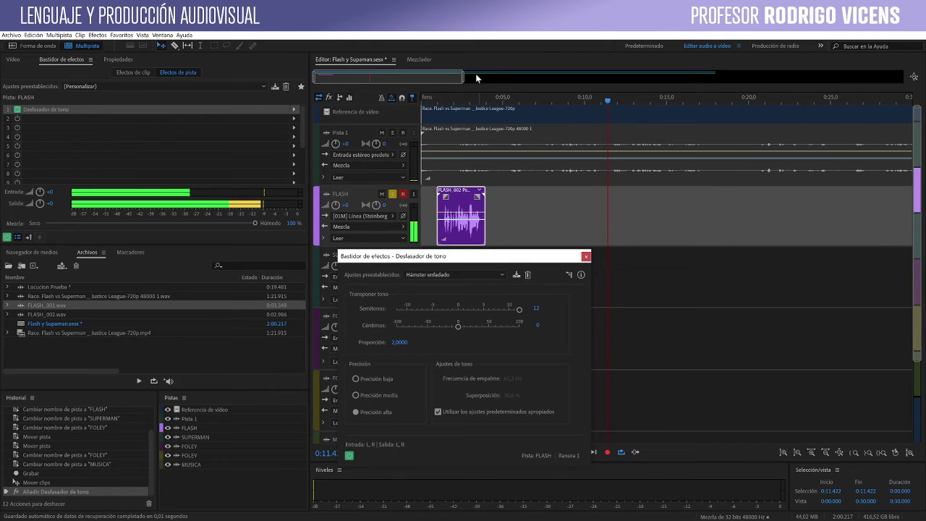
Step: Audition the FLASH take with the pitch shifter, set its transposition to -4 semitones, and play the take again
{"action": "left_click", "coordinate": [445, 100]}
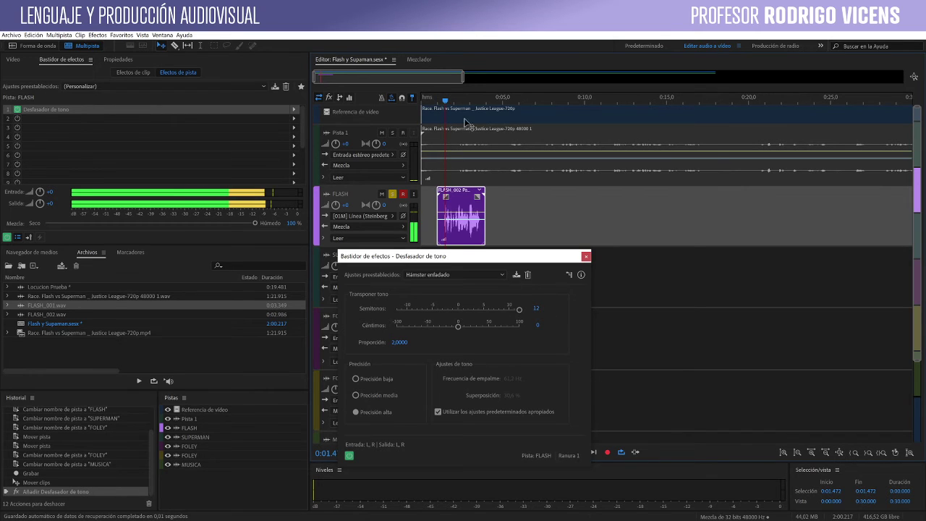
{"action": "key", "text": "space"}
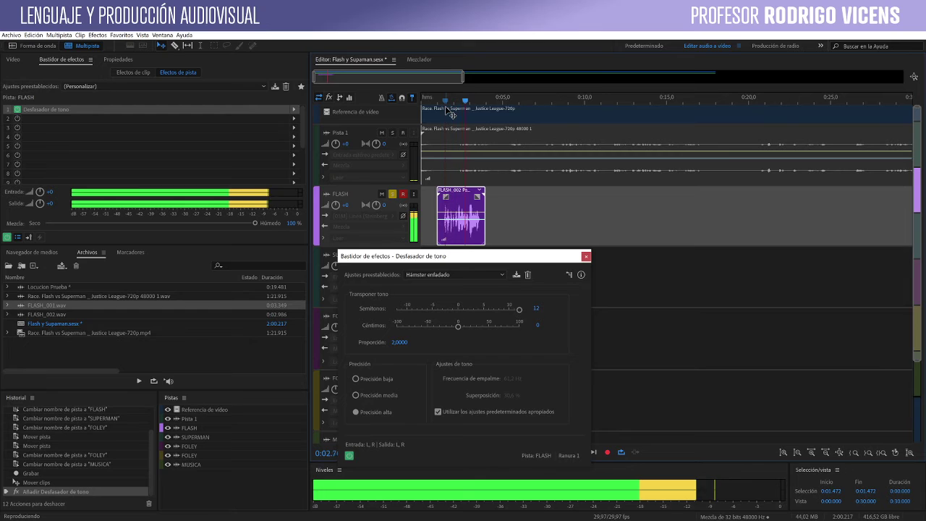
{"action": "key", "text": "space"}
{"action": "left_click_drag", "start_coordinate": [513, 309], "coordinate": [435, 314]}
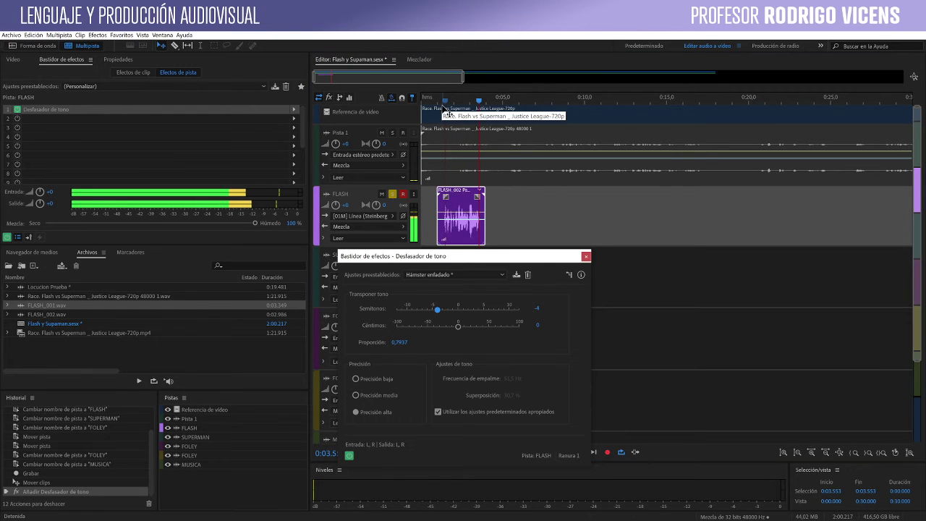
{"action": "left_click", "coordinate": [440, 106]}
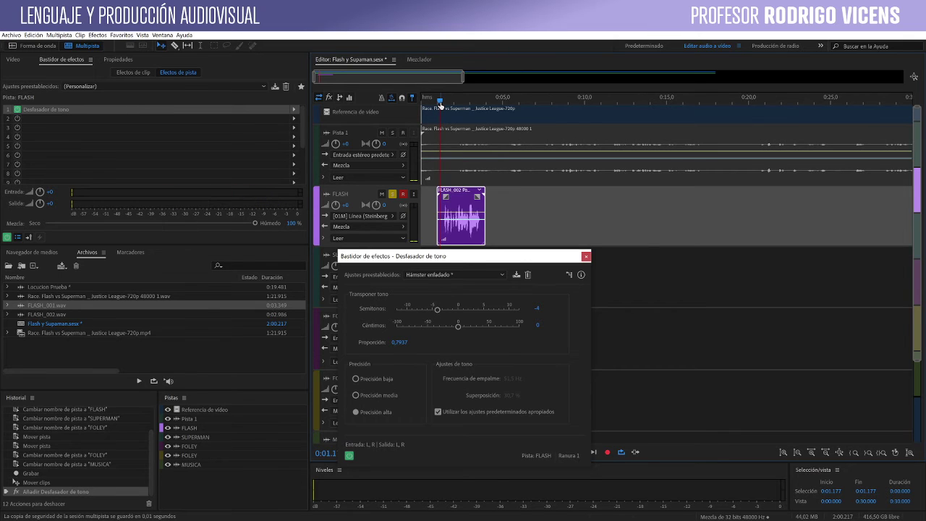
{"action": "key", "text": "space"}
Step: Lower the pitch shifter's transposition to -9 semitones, audition the FLASH take, and close the effect settings
{"action": "left_click_drag", "start_coordinate": [437, 309], "coordinate": [410, 309]}
{"action": "key", "text": "space"}
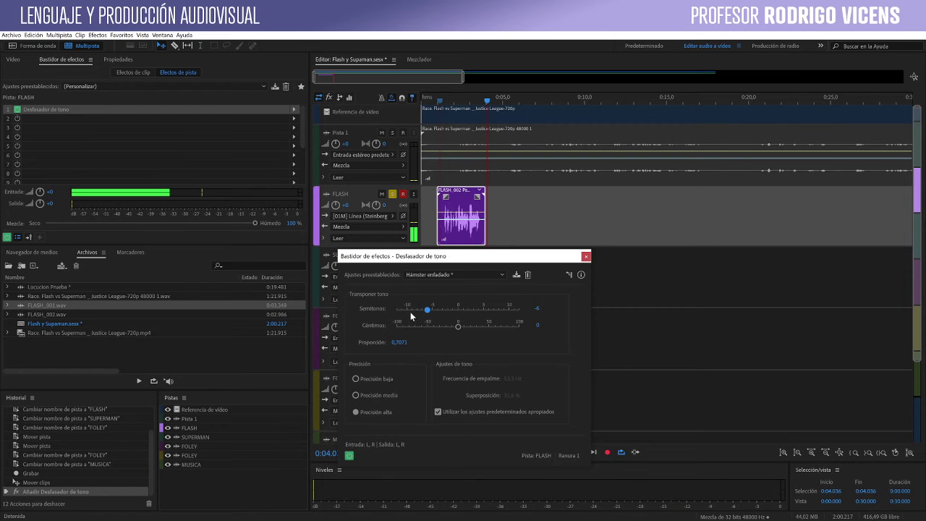
{"action": "left_click", "coordinate": [448, 101]}
{"action": "key", "text": "space"}
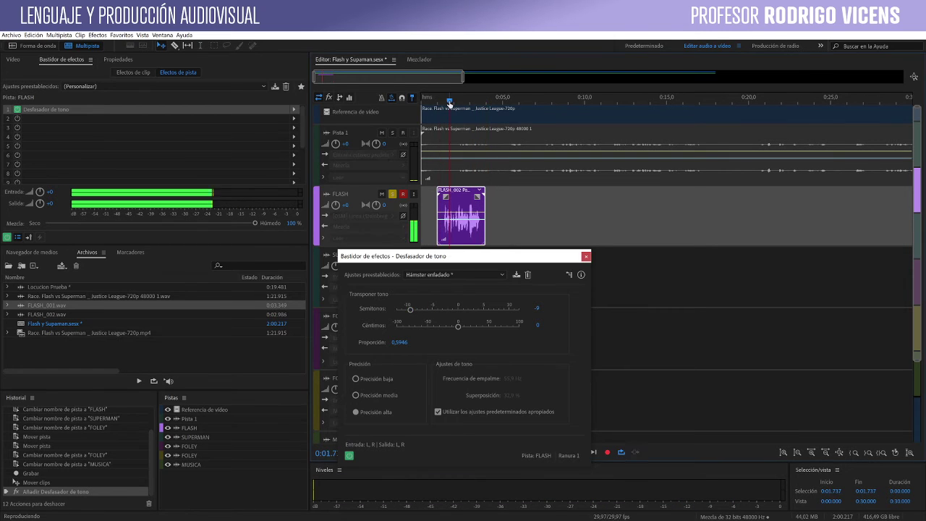
{"action": "key", "text": "space"}
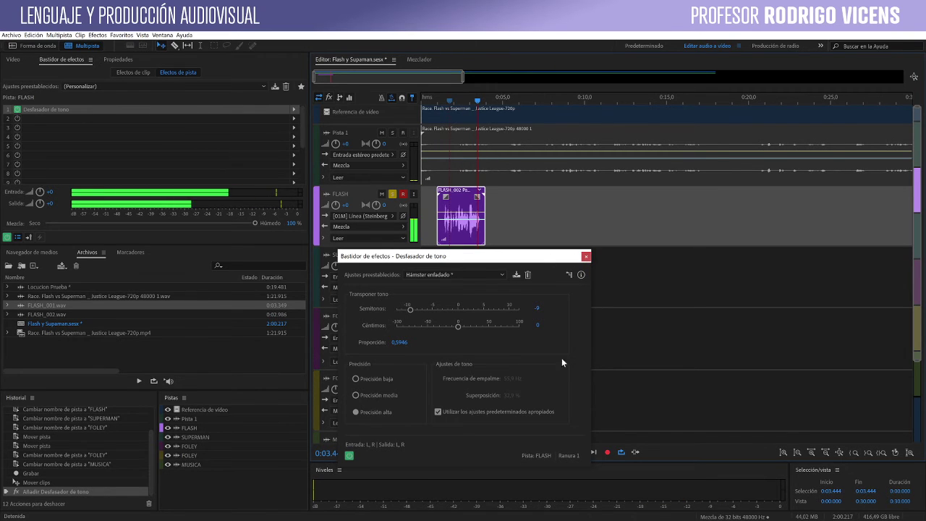
{"action": "left_click", "coordinate": [586, 256]}
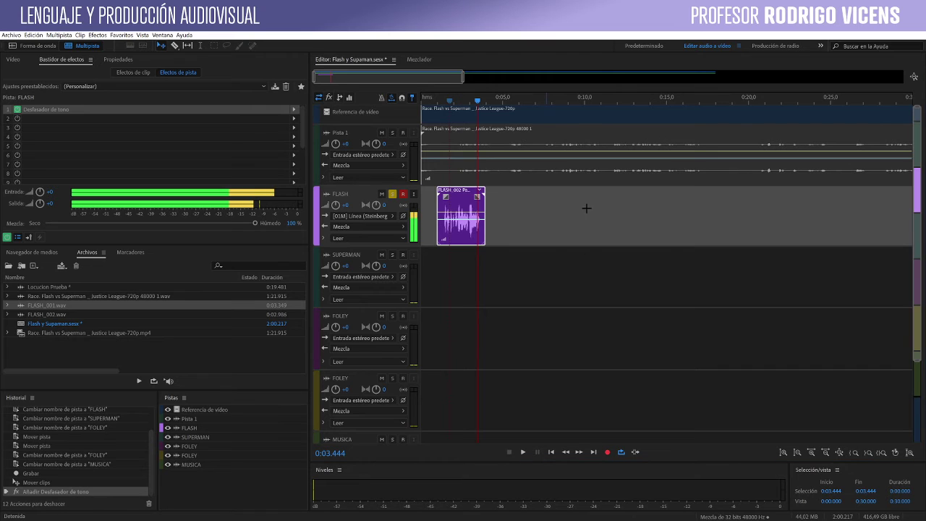
Step: Bring back the video preview and scrub through the following dialogue to about 0:09.774
{"action": "left_click", "coordinate": [498, 101]}
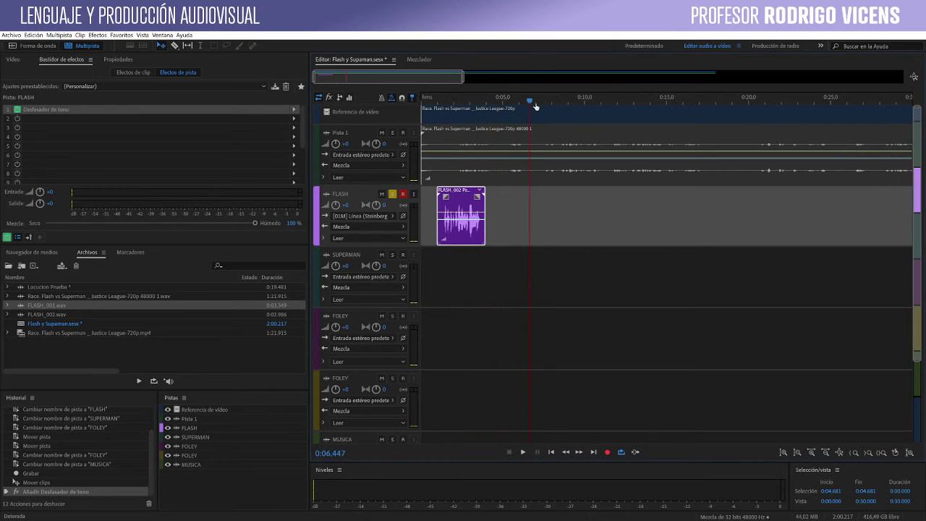
{"action": "left_click", "coordinate": [541, 101]}
{"action": "left_click", "coordinate": [13, 60]}
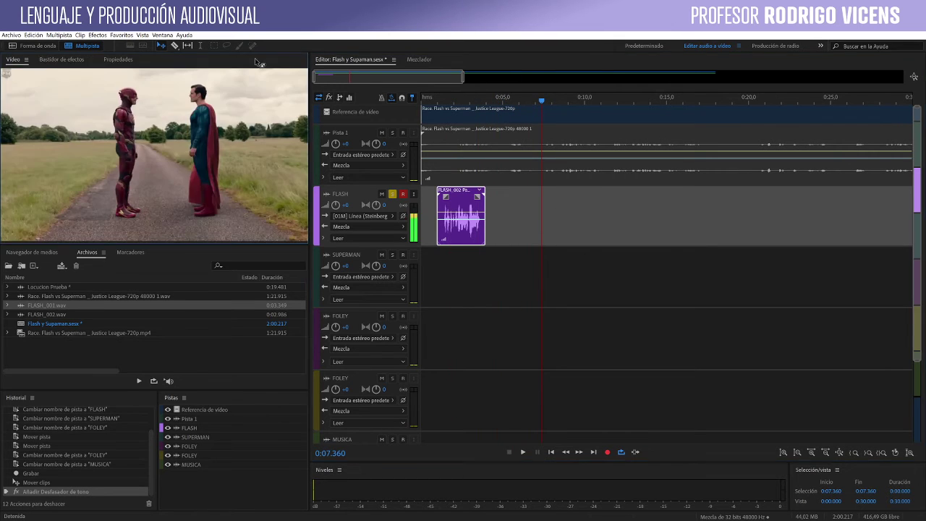
{"action": "left_click", "coordinate": [555, 102]}
{"action": "left_click", "coordinate": [581, 109]}
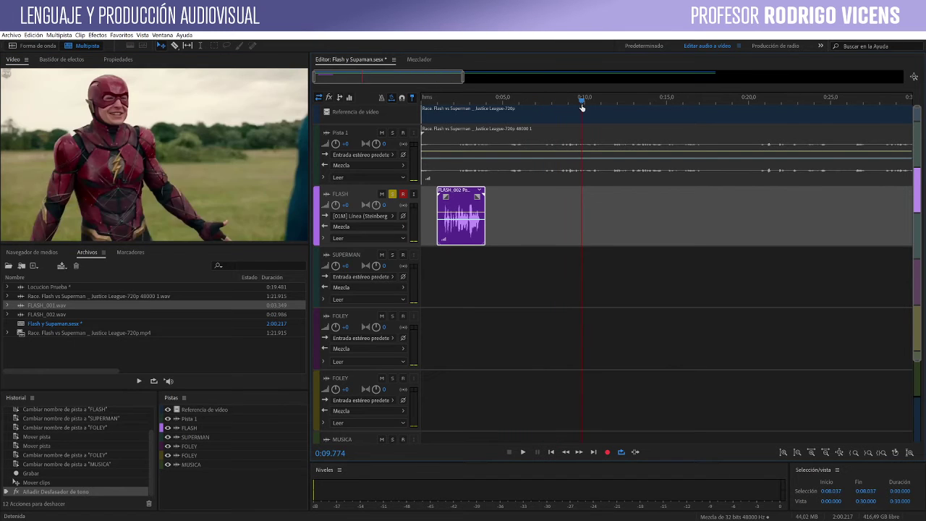
Step: Record the next FLASH line on the armed FLASH track, starting at 0:08.272 and lasting about 6 seconds
{"action": "left_click_drag", "start_coordinate": [581, 108], "coordinate": [570, 110]}
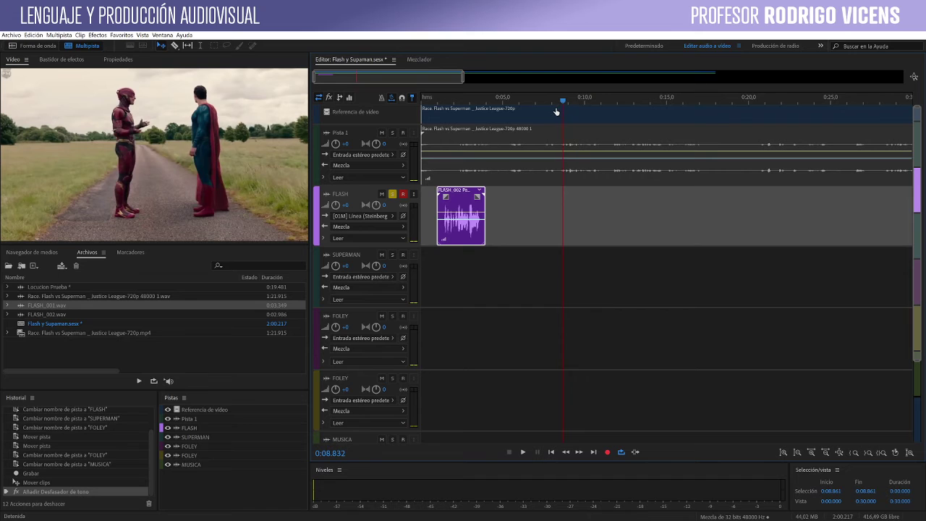
{"action": "left_click", "coordinate": [557, 110]}
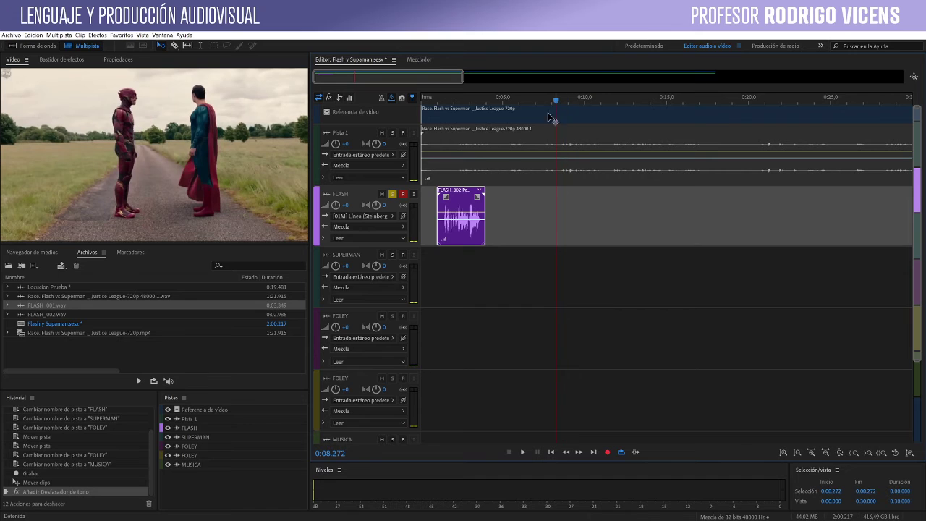
{"action": "left_click", "coordinate": [607, 452]}
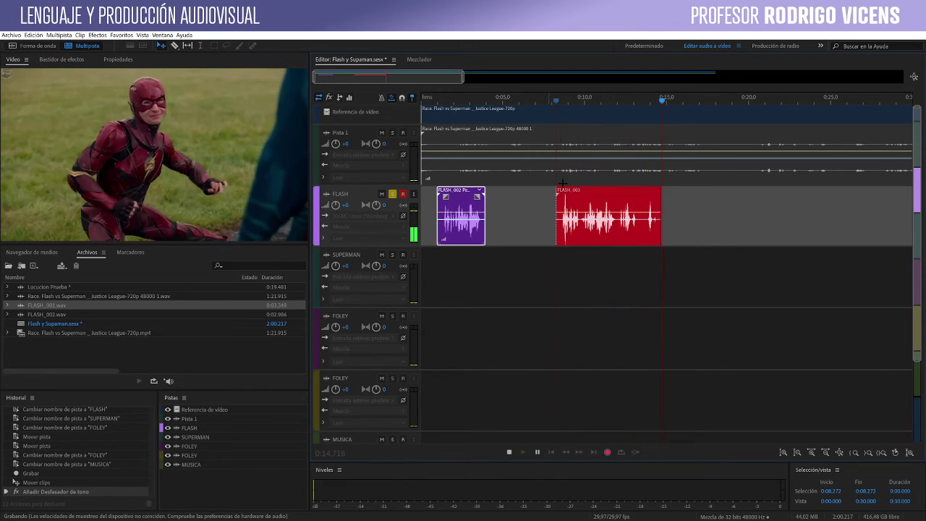
{"action": "key", "text": "space"}
Step: Audition the second FLASH take against the video from near the beginning of the clip
{"action": "key", "text": "space"}
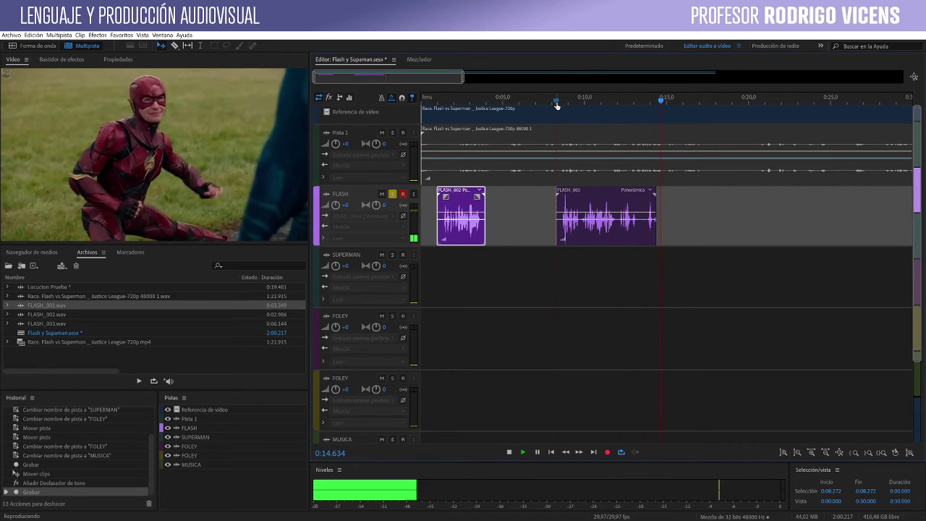
{"action": "key", "text": "space"}
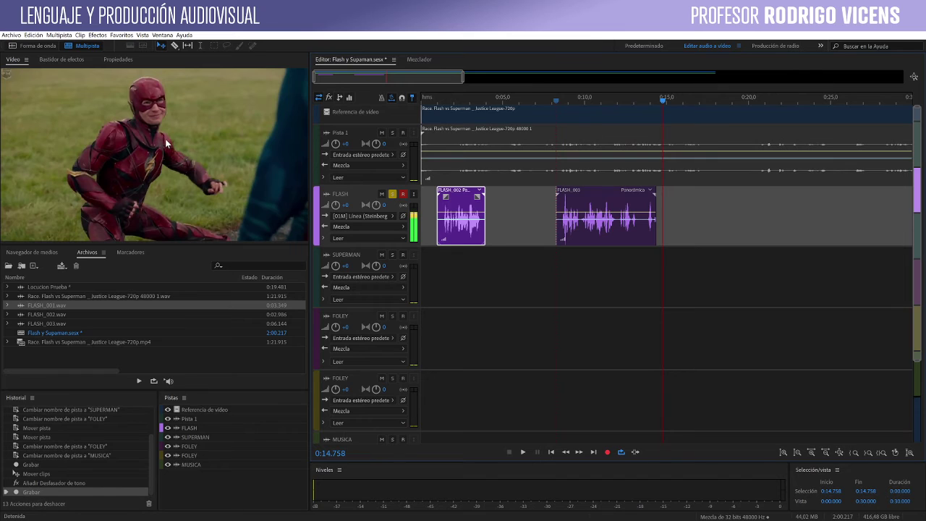
{"action": "left_click", "coordinate": [565, 100]}
{"action": "key", "text": "space"}
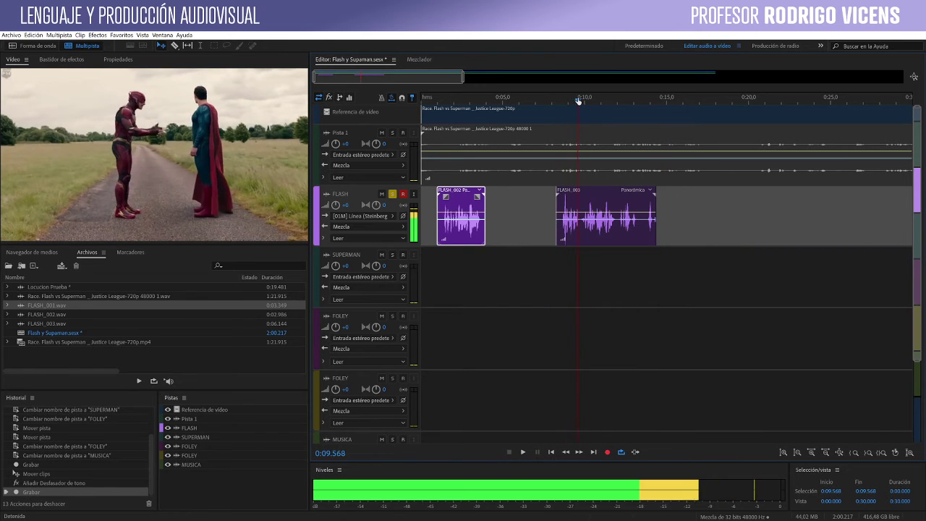
{"action": "key", "text": "space"}
Step: Place the playhead at 0:01.737, bypass the FLASH track's Desfasador de tono effect, and disarm the track for recording
{"action": "left_click", "coordinate": [449, 99]}
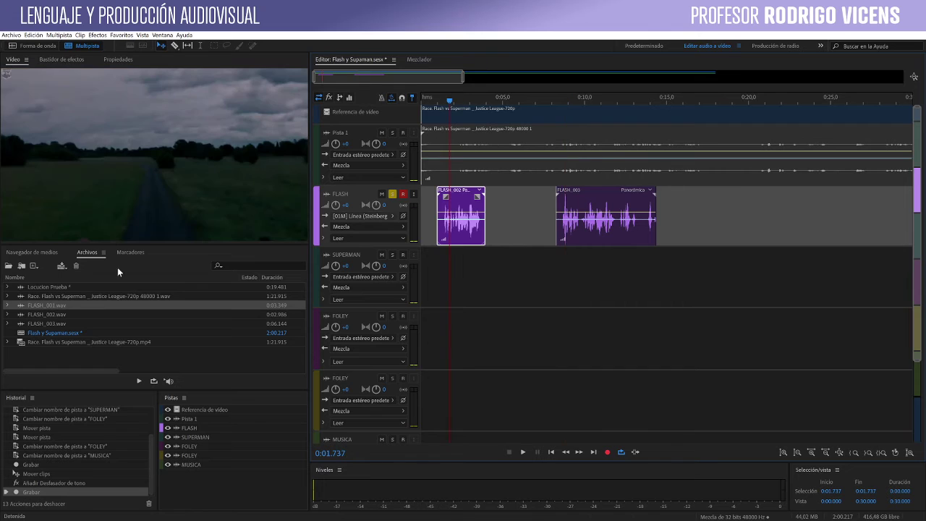
{"action": "left_click", "coordinate": [61, 60]}
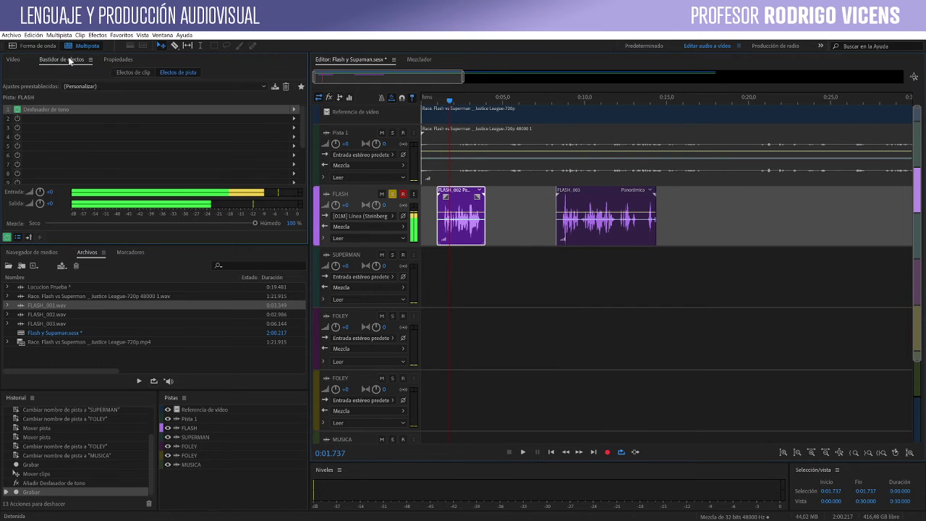
{"action": "left_click", "coordinate": [17, 110]}
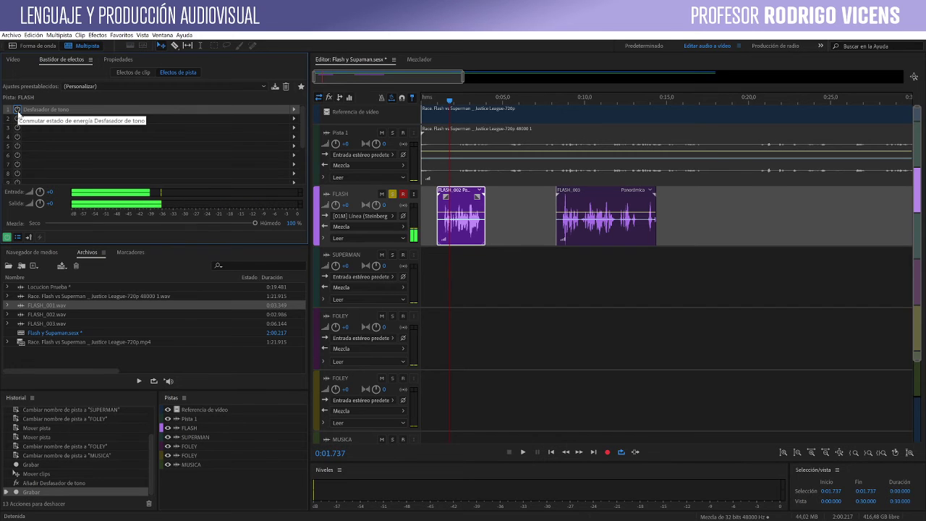
{"action": "left_click", "coordinate": [403, 195]}
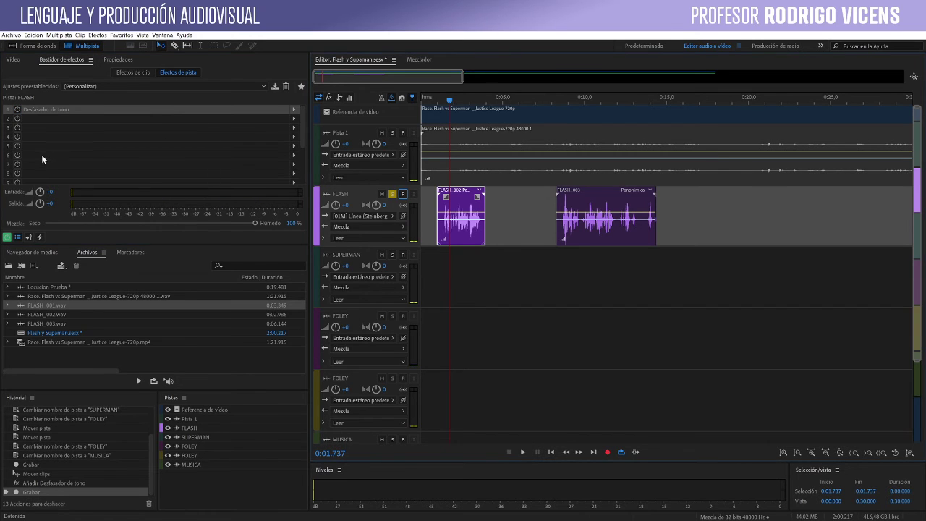
Step: Play the first FLASH take from 0:02.060 without the pitch shifter, and re-enable the effect
{"action": "mouse_move", "coordinate": [457, 95]}
{"action": "left_mouse_down"}
{"action": "mouse_move", "coordinate": [477, 110]}
{"action": "mouse_move", "coordinate": [453, 112]}
{"action": "left_mouse_up"}
{"action": "key", "text": "space"}
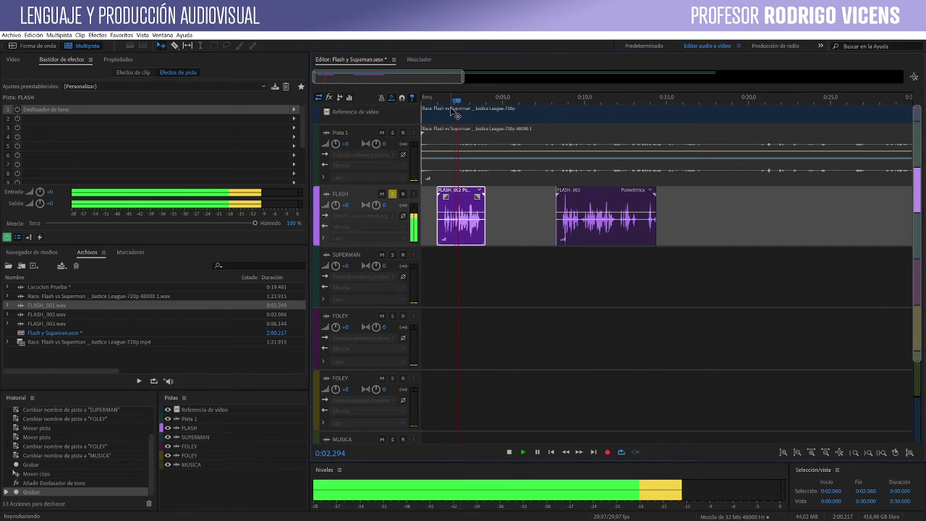
{"action": "key", "text": "space"}
{"action": "left_click", "coordinate": [18, 110]}
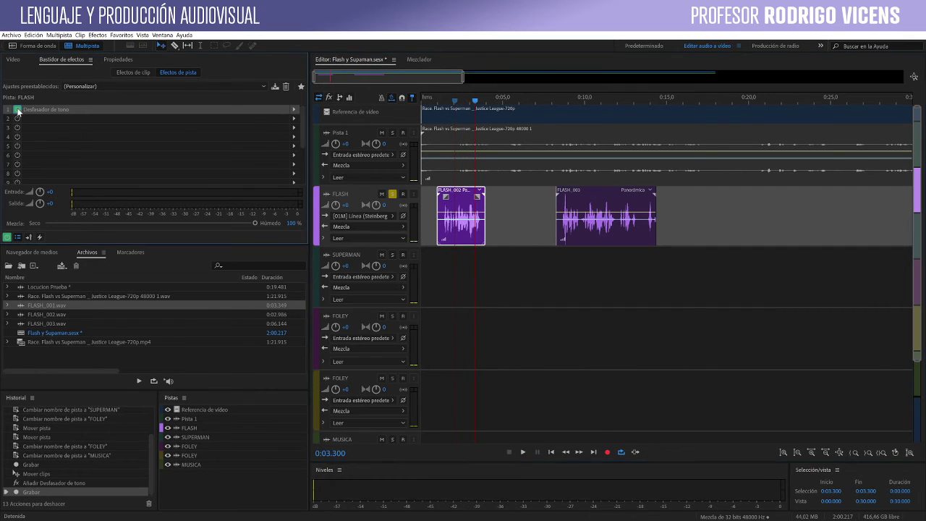
{"action": "left_click", "coordinate": [505, 223]}
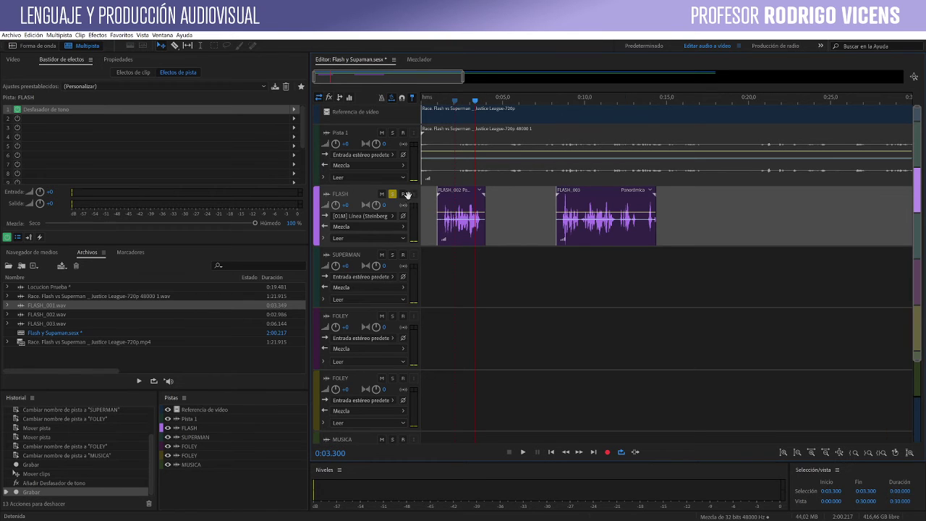
Step: Arm and solo the SUPERMAN track, and cue the video preview to 0:02.679 ahead of Superman's first line
{"action": "left_click", "coordinate": [403, 254]}
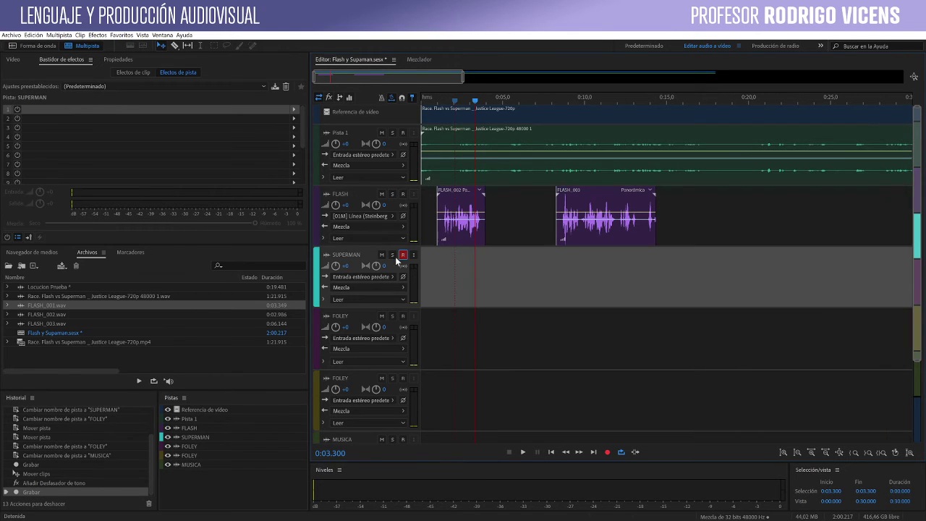
{"action": "left_click", "coordinate": [496, 100]}
{"action": "left_click", "coordinate": [13, 59]}
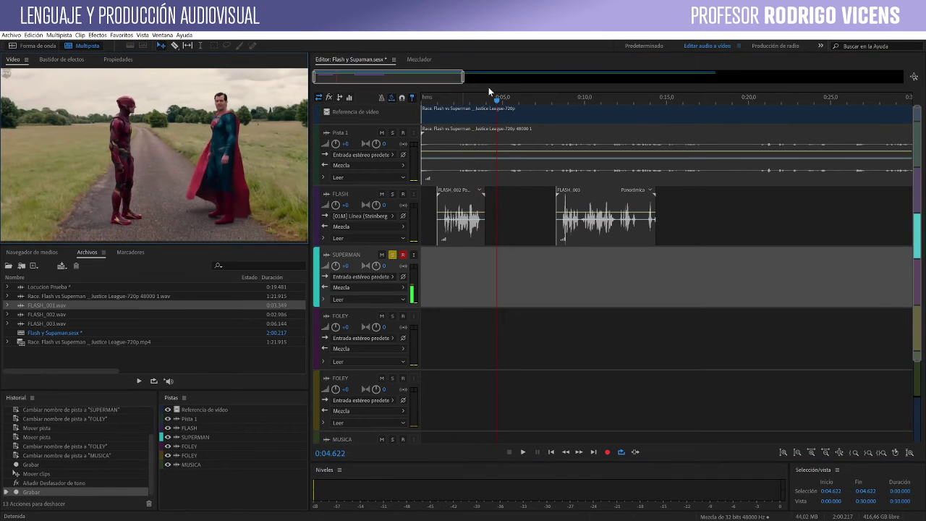
{"action": "left_click_drag", "start_coordinate": [498, 101], "coordinate": [479, 110]}
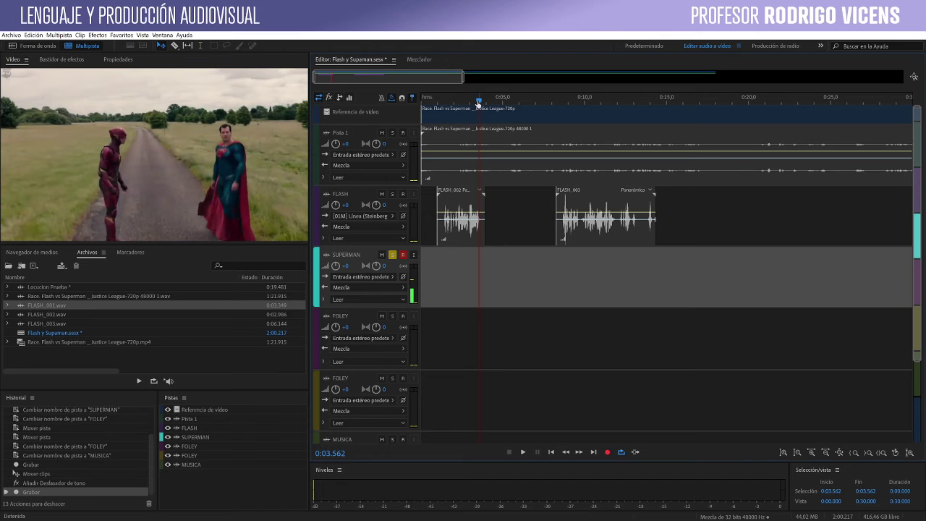
{"action": "left_click_drag", "start_coordinate": [478, 103], "coordinate": [465, 97]}
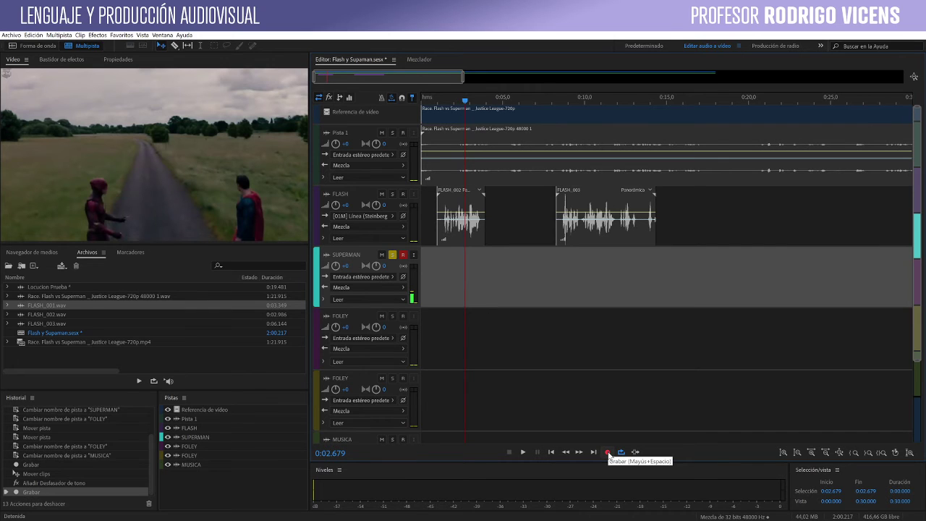
Step: Set the SUPERMAN track's input to the mono source [01M] Línea (Steinberg UR12) 1
{"action": "left_click", "coordinate": [395, 278]}
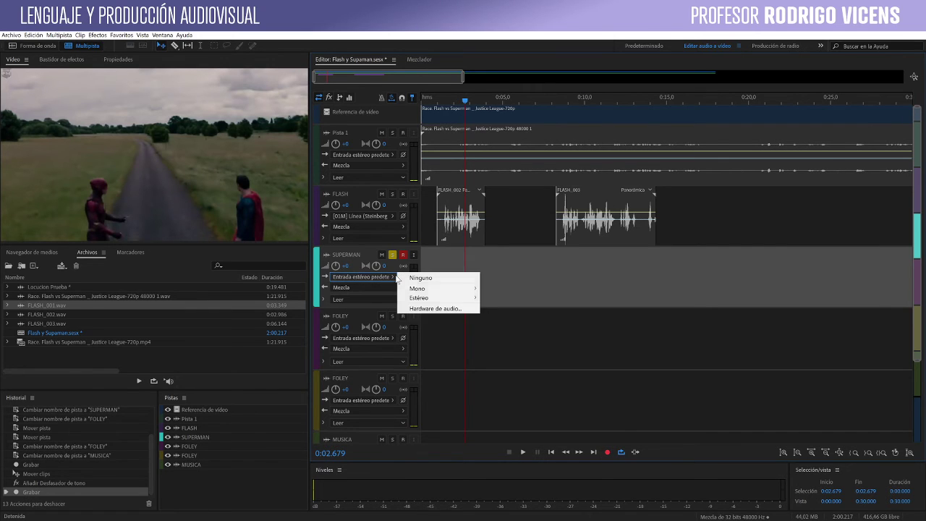
{"action": "mouse_move", "coordinate": [416, 294]}
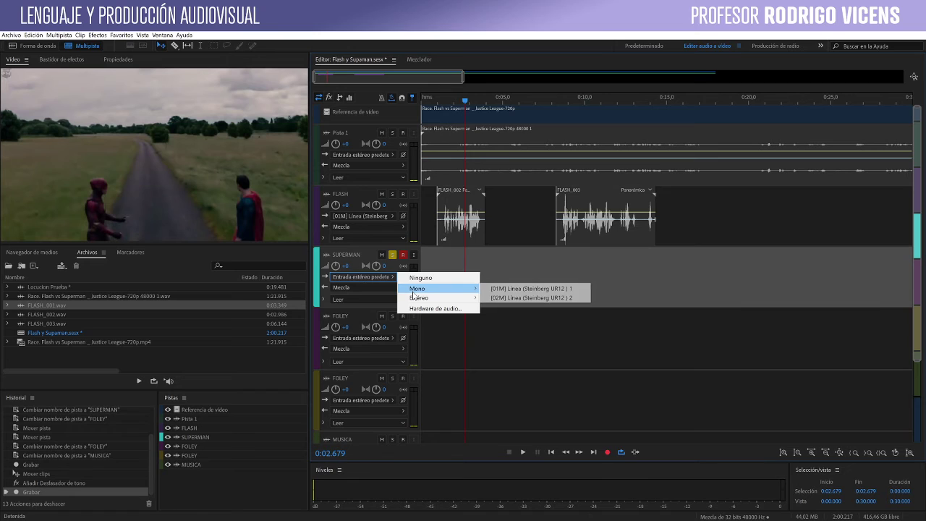
{"action": "left_click", "coordinate": [519, 289]}
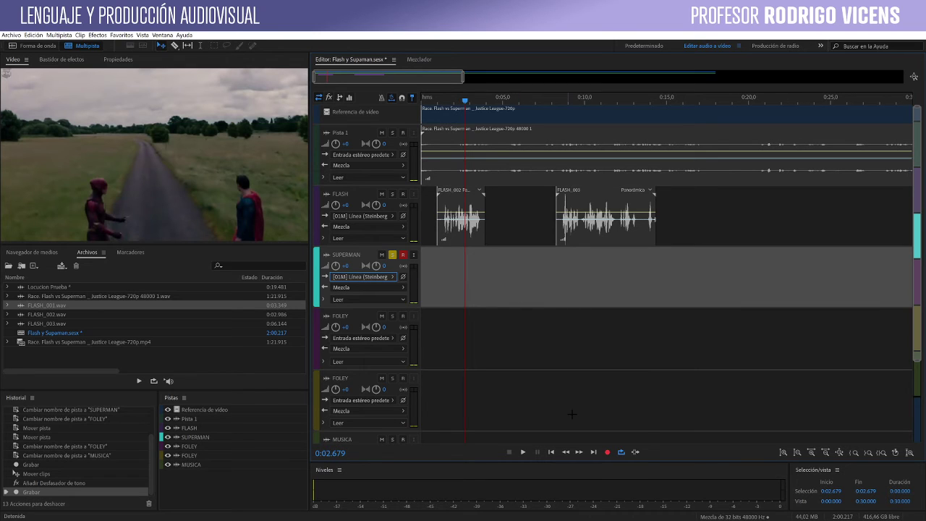
Step: Record a first take of Superman's line on the SUPERMAN track from 0:02.679, lasting about 3.5 seconds
{"action": "left_click", "coordinate": [605, 453]}
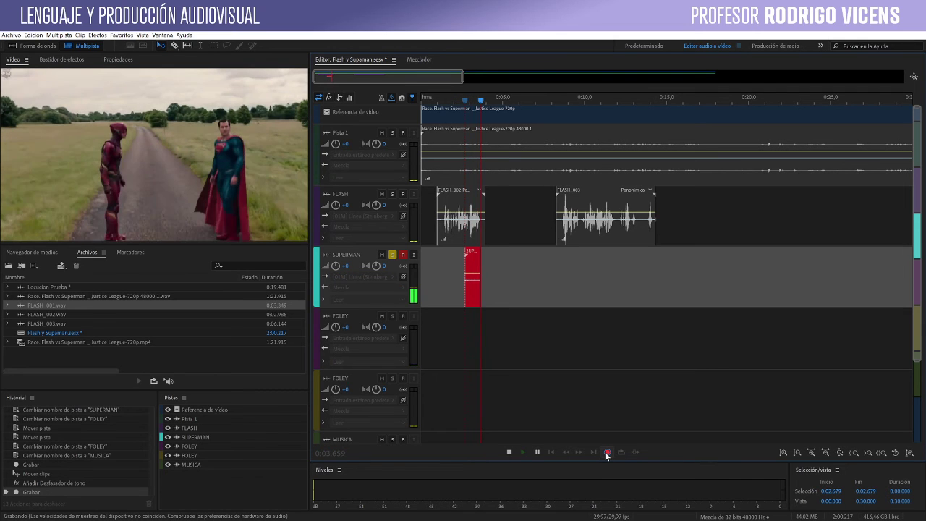
{"action": "key", "text": "space"}
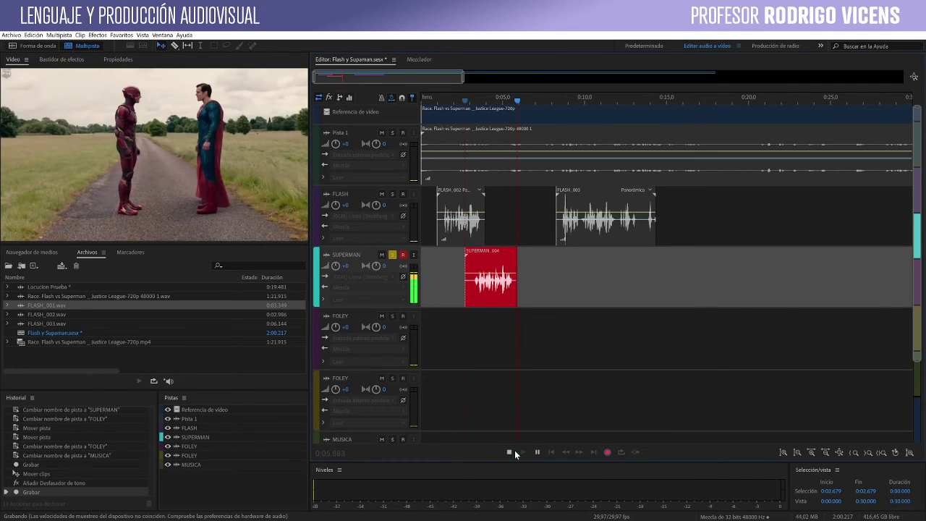
{"action": "left_click", "coordinate": [512, 450]}
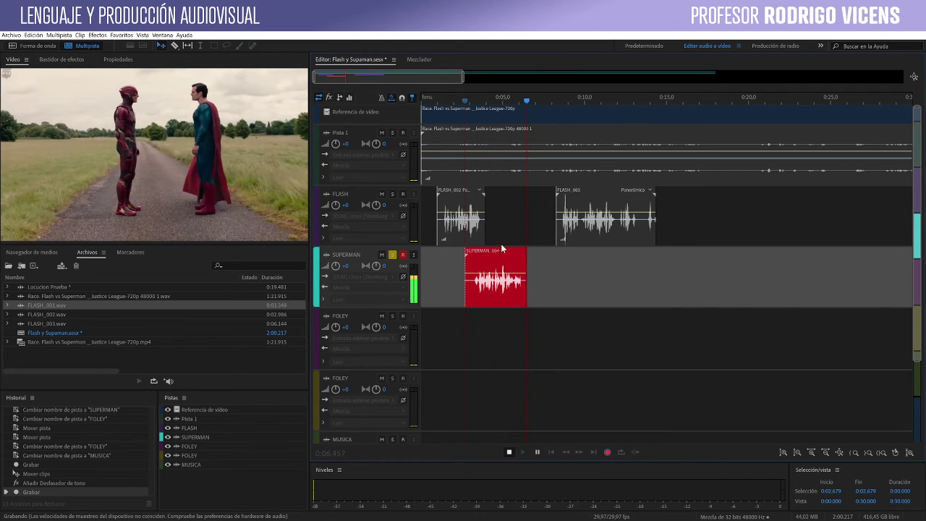
Step: Audition the first SUPERMAN take from its beginning, and replay its ending from 0:05.299 and 0:05.034 against the video
{"action": "left_click", "coordinate": [467, 101]}
{"action": "key", "text": "space"}
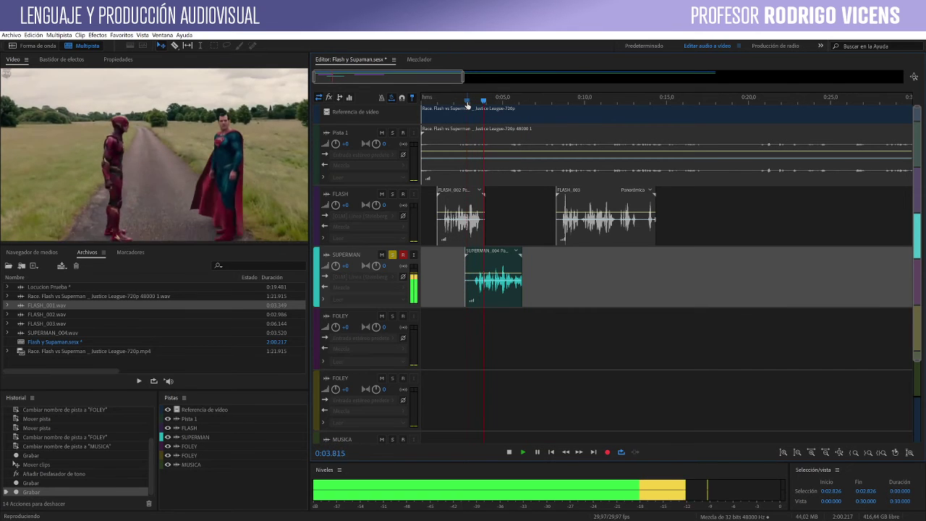
{"action": "key", "text": "space"}
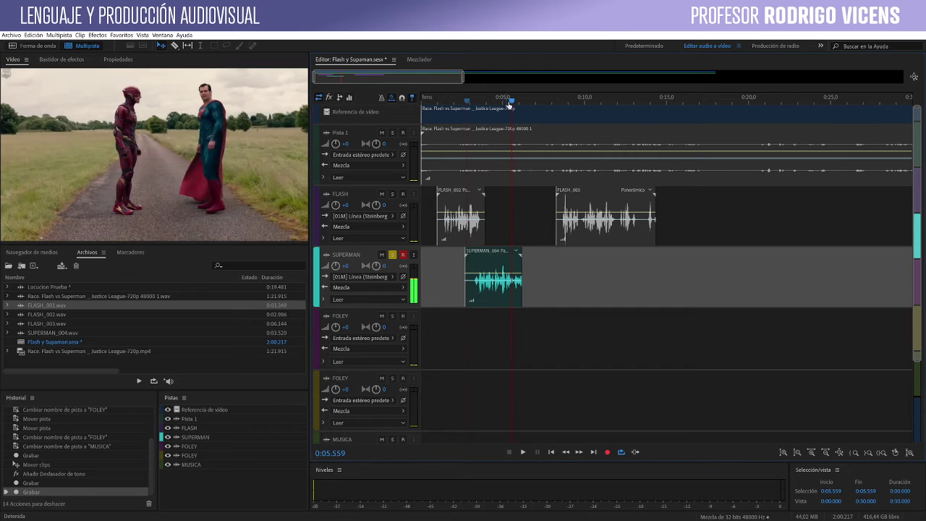
{"action": "mouse_move", "coordinate": [511, 99]}
{"action": "left_mouse_down"}
{"action": "mouse_move", "coordinate": [522, 100]}
{"action": "mouse_move", "coordinate": [508, 101]}
{"action": "left_mouse_up"}
{"action": "key", "text": "space"}
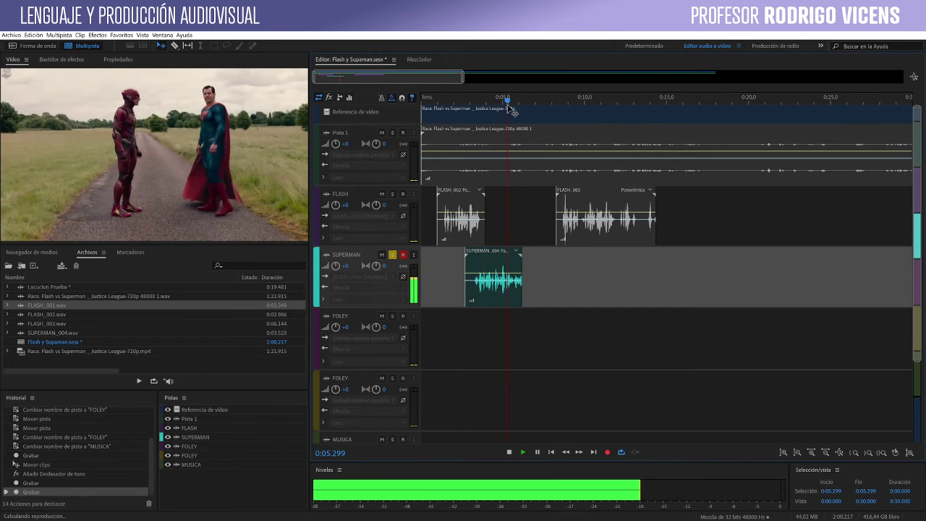
{"action": "key", "text": "space"}
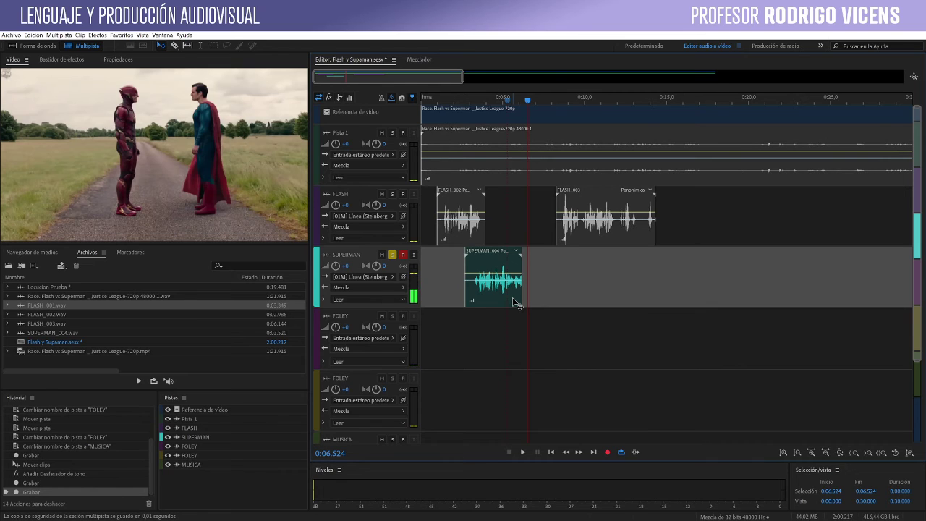
{"action": "left_click", "coordinate": [504, 100]}
{"action": "key", "text": "space"}
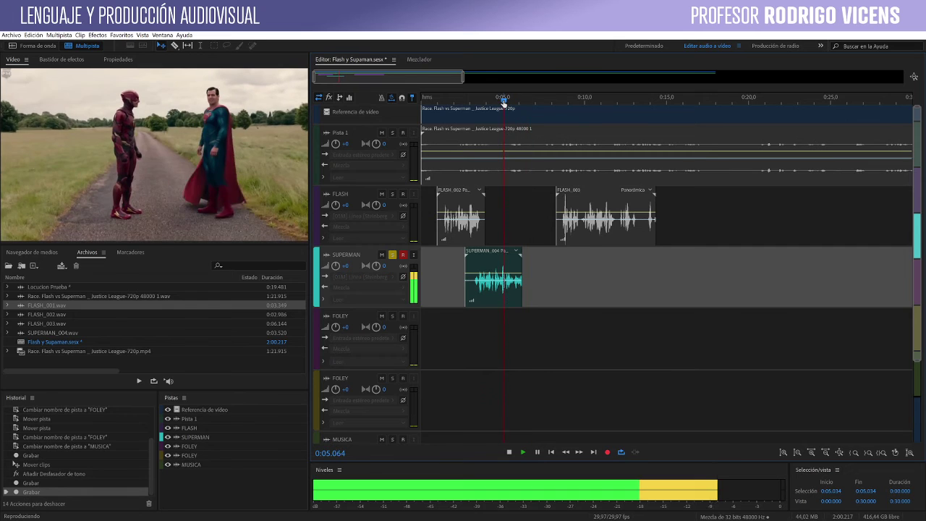
{"action": "key", "text": "space"}
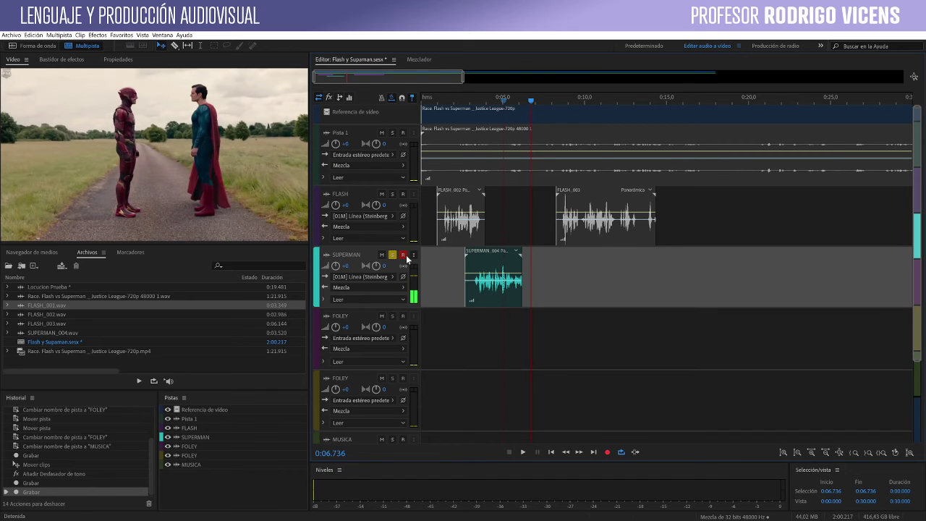
Step: Undo the first SUPERMAN recording and record a new take of the line from 0:03.091, lasting about 3.3 seconds
{"action": "left_click", "coordinate": [508, 273]}
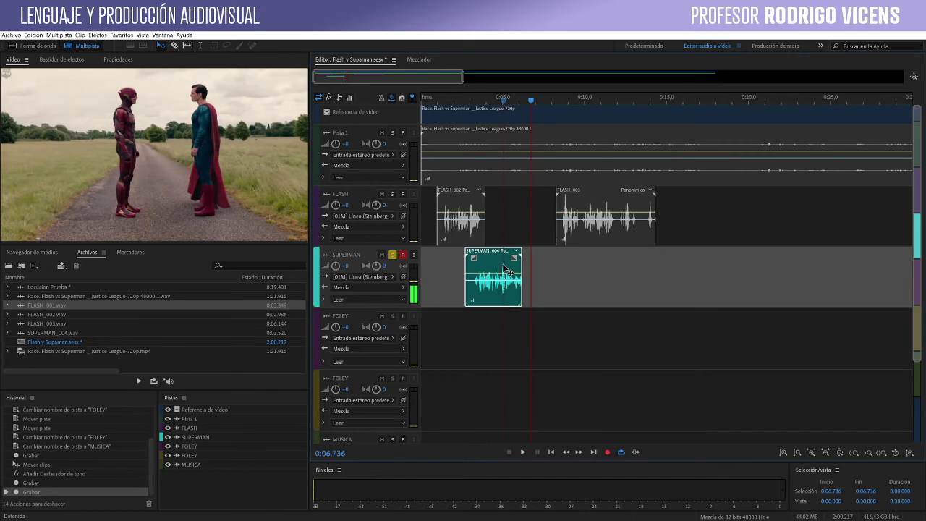
{"action": "key", "text": "ctrl+z"}
{"action": "left_click", "coordinate": [472, 99]}
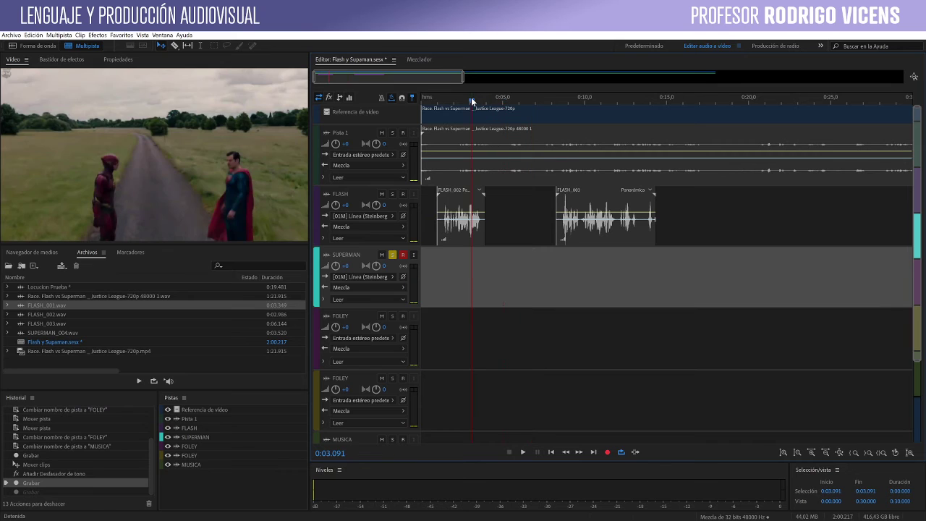
{"action": "left_click", "coordinate": [607, 453]}
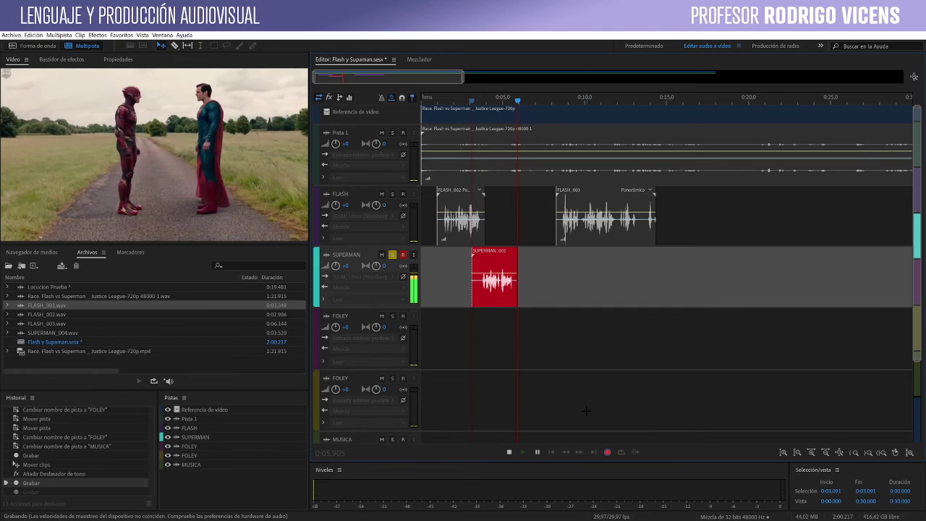
{"action": "key", "text": "space"}
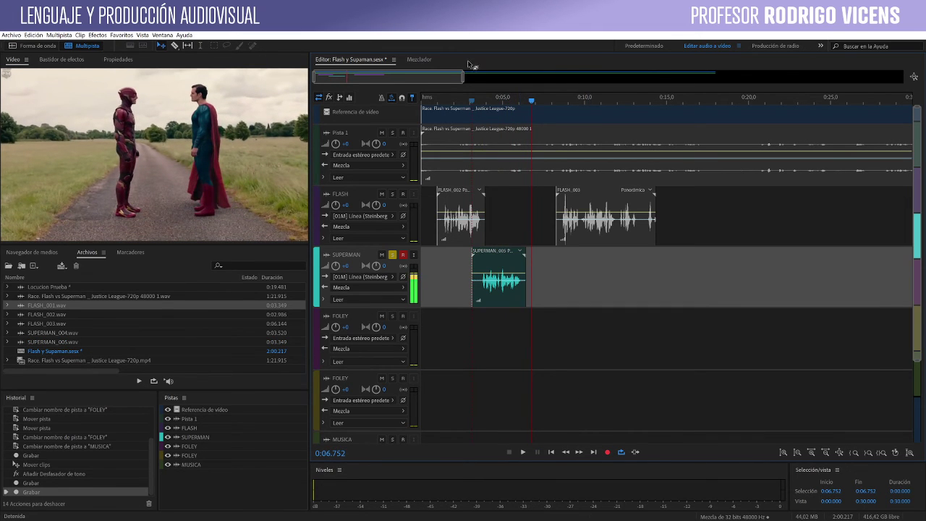
Step: Play back the new SUPERMAN take from 0:03.415 to check its sync with the video
{"action": "left_click", "coordinate": [477, 104]}
{"action": "key", "text": "space"}
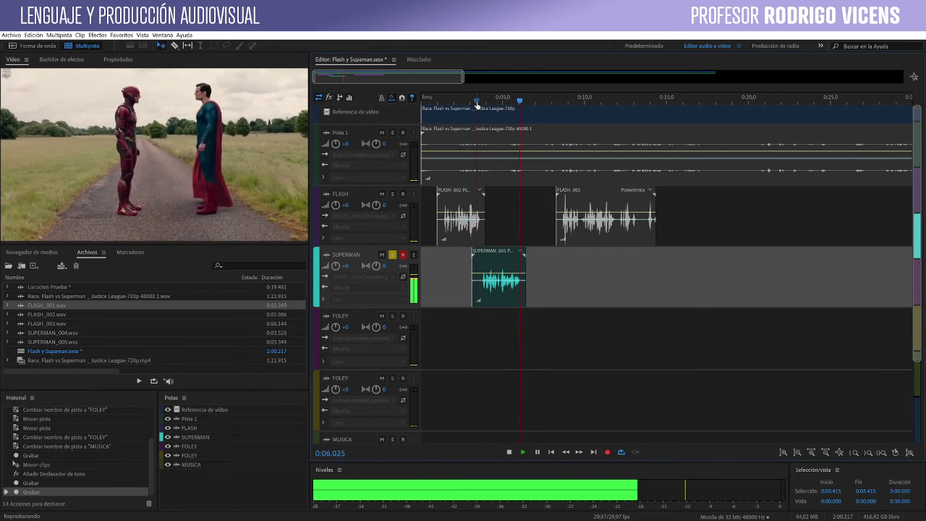
{"action": "key", "text": "space"}
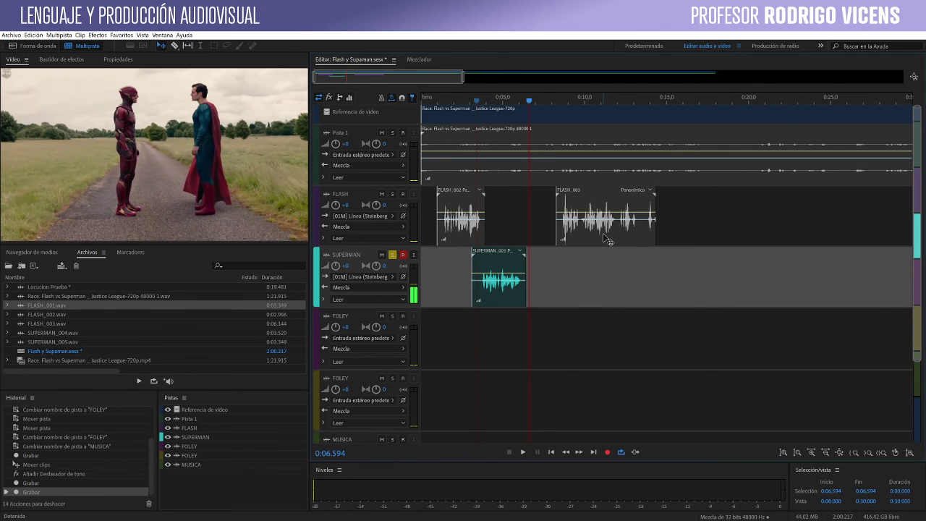
Step: Record Superman's second line on the SUPERMAN track from 0:15.044, lasting about 7.2 seconds
{"action": "left_click_drag", "start_coordinate": [676, 99], "coordinate": [701, 110]}
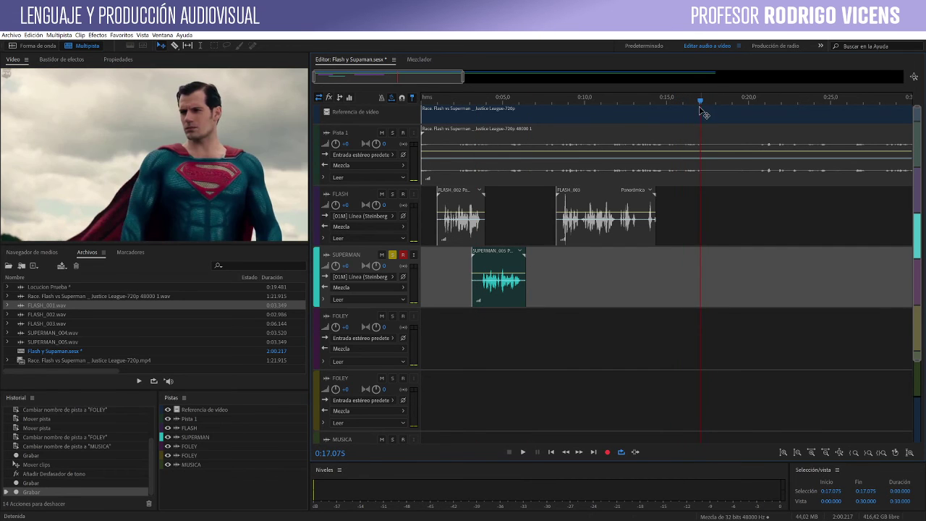
{"action": "left_click", "coordinate": [403, 254]}
{"action": "left_click", "coordinate": [404, 195]}
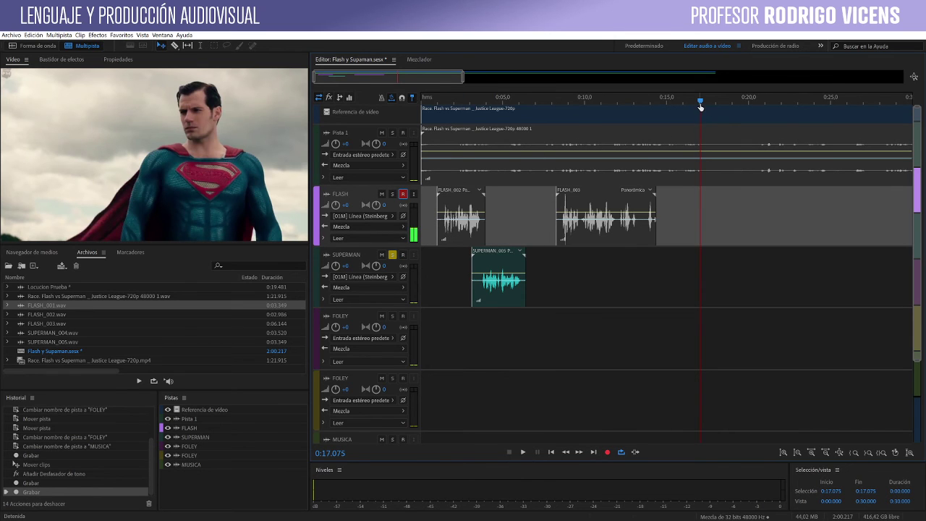
{"action": "left_click_drag", "start_coordinate": [699, 100], "coordinate": [668, 118]}
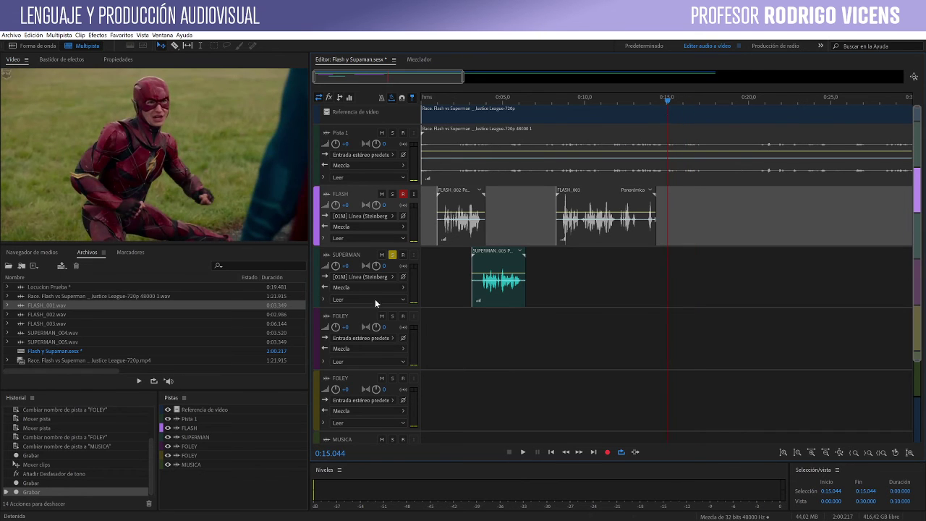
{"action": "left_click", "coordinate": [403, 194]}
{"action": "left_click", "coordinate": [403, 254]}
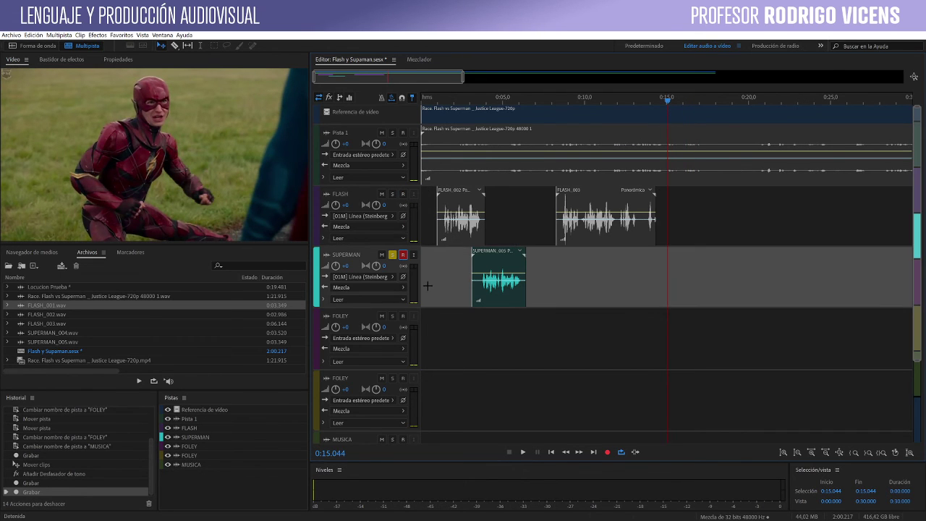
{"action": "left_click", "coordinate": [607, 452]}
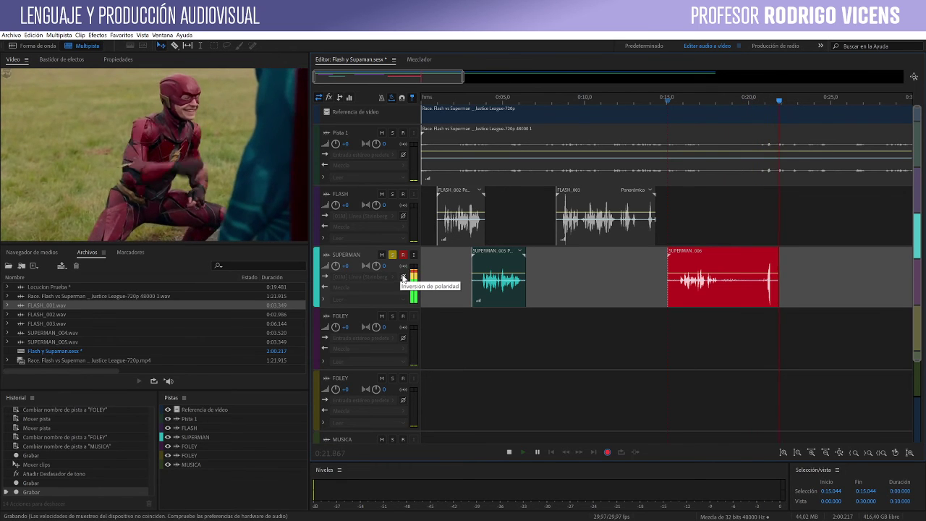
{"action": "key", "text": "space"}
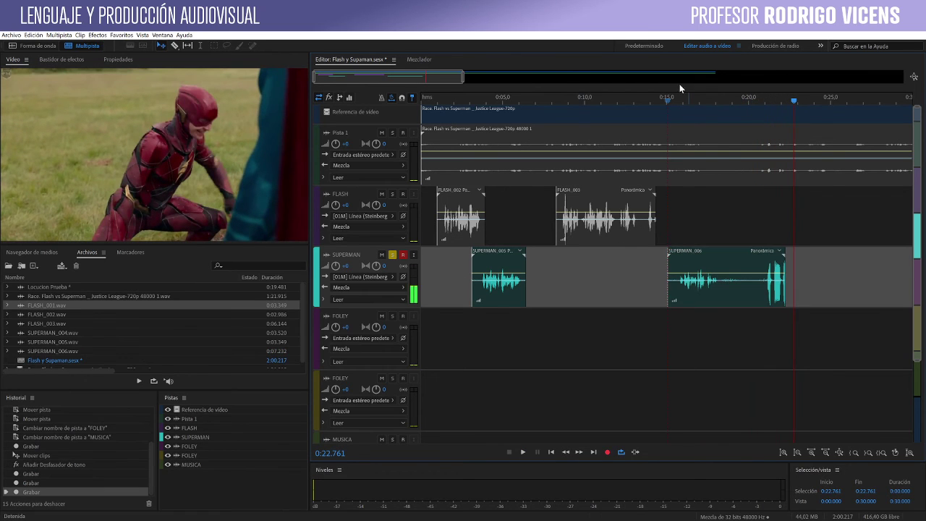
Step: Play back the second SUPERMAN recording from 0:15.515 to check it against the video
{"action": "left_click", "coordinate": [675, 99]}
{"action": "key", "text": "space"}
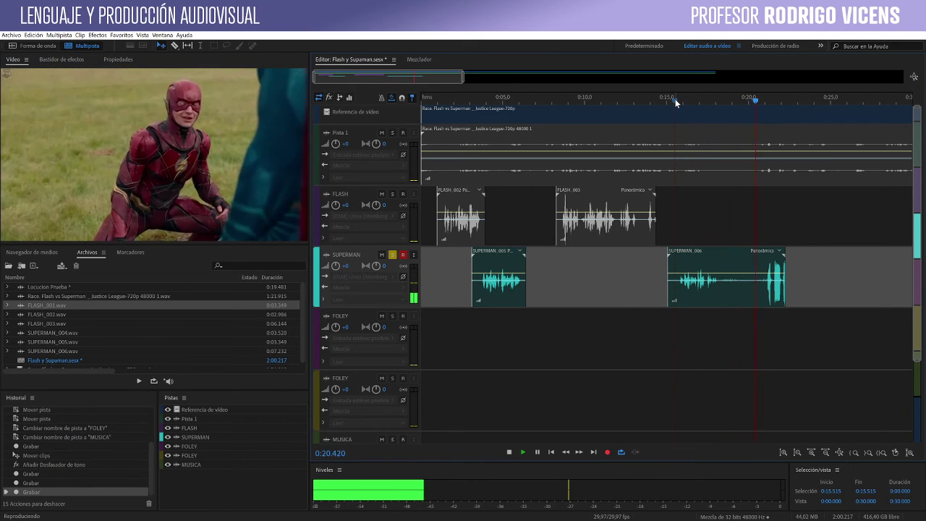
{"action": "key", "text": "space"}
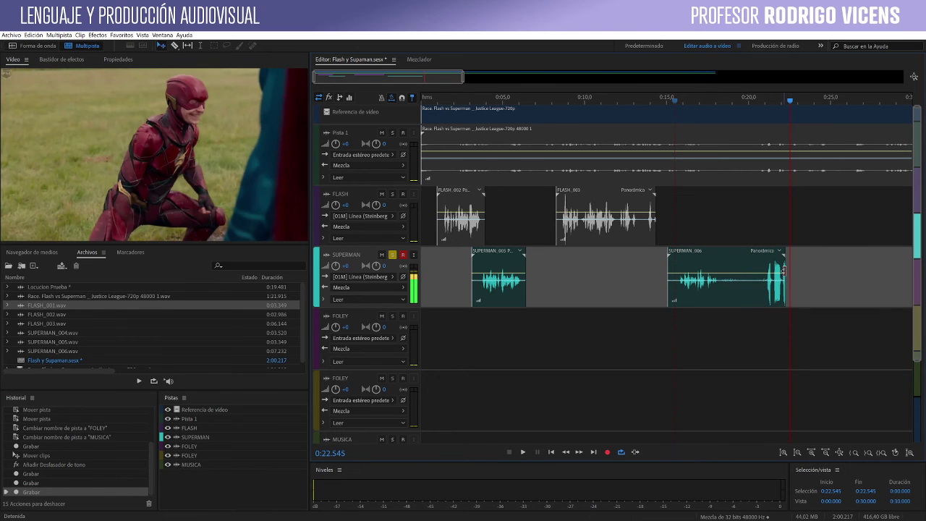
Step: Trim the end and start of the second SUPERMAN clip to the spoken line, keeping about 2.9 seconds from 0:15.544
{"action": "left_click_drag", "start_coordinate": [784, 269], "coordinate": [724, 274]}
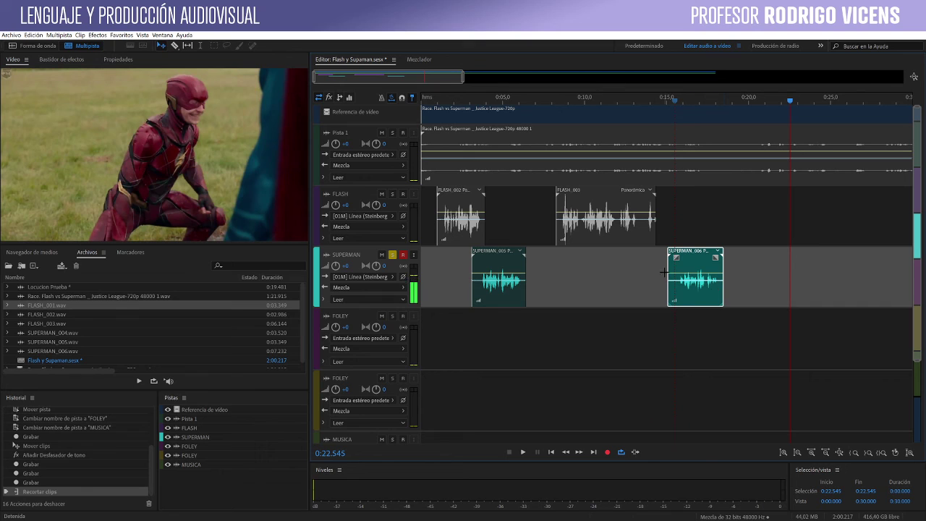
{"action": "left_click_drag", "start_coordinate": [665, 272], "coordinate": [679, 271]}
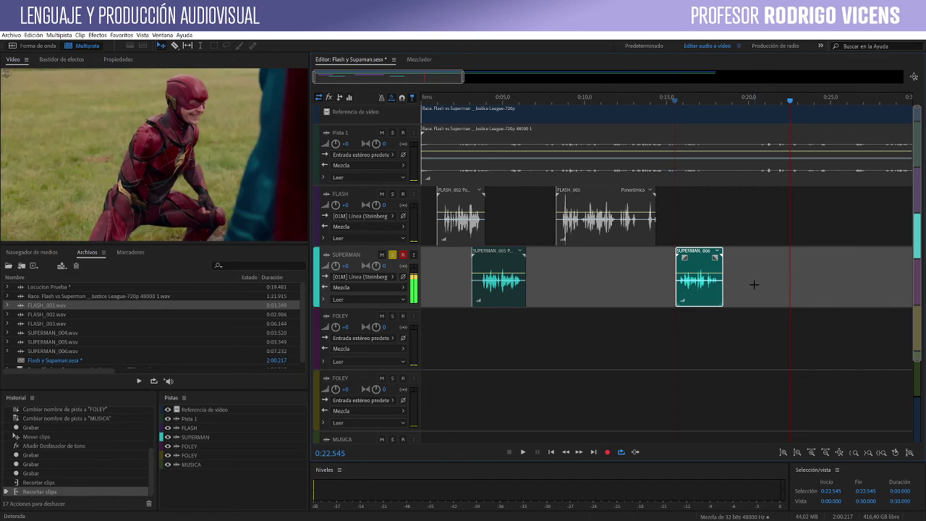
{"action": "mouse_move", "coordinate": [723, 270]}
{"action": "left_mouse_down"}
{"action": "mouse_move", "coordinate": [821, 269]}
{"action": "mouse_move", "coordinate": [705, 274]}
{"action": "left_mouse_up"}
Step: Examine the trimmed SUPERMAN_006 clip and the audio past its end in the waveform editor, and return to the multitrack session
{"action": "double_click", "coordinate": [703, 272]}
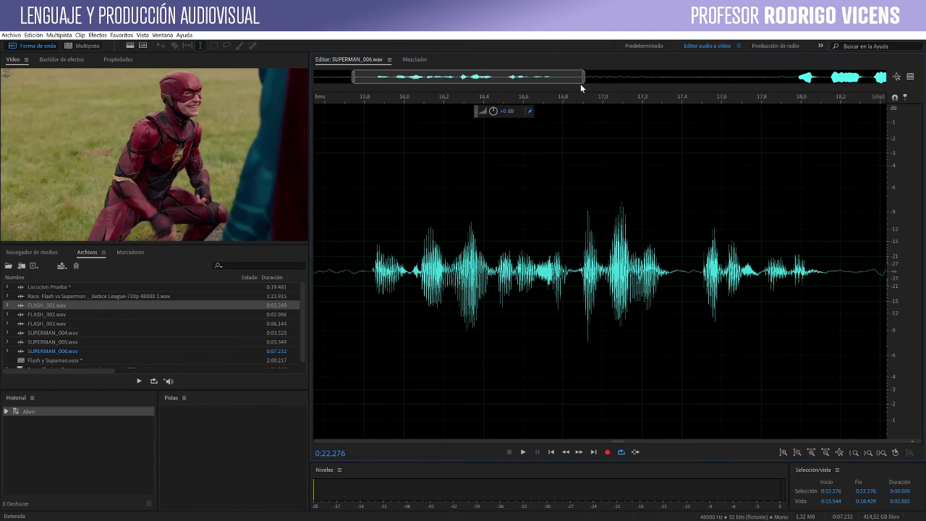
{"action": "left_click_drag", "start_coordinate": [582, 81], "coordinate": [656, 80]}
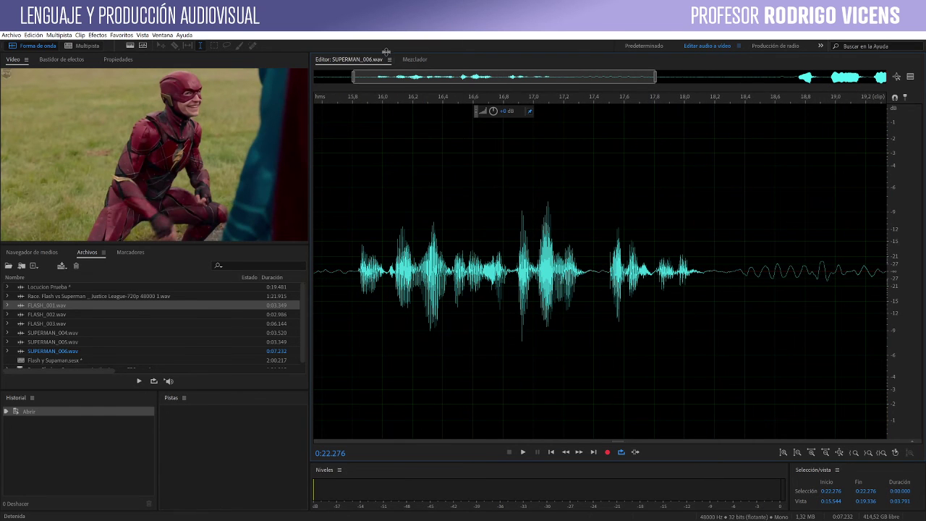
{"action": "left_click", "coordinate": [389, 59]}
{"action": "left_click", "coordinate": [437, 121]}
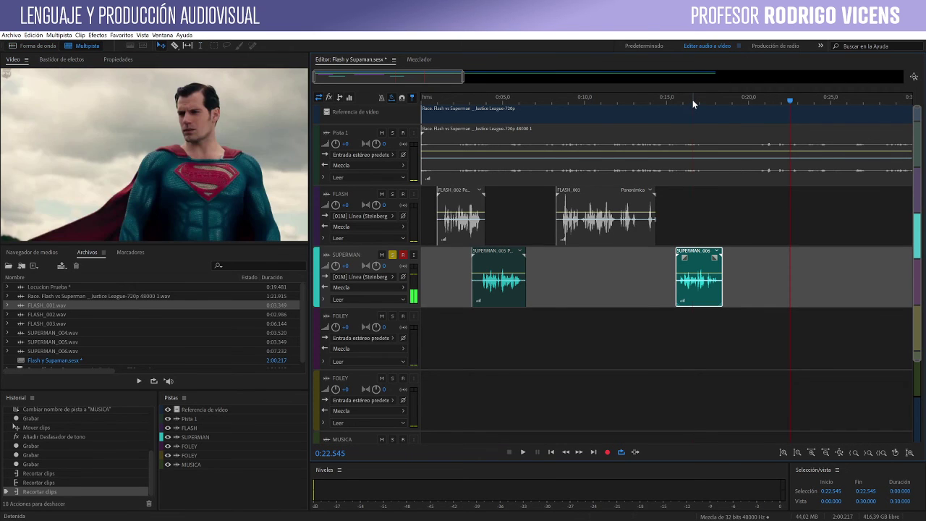
Step: Split the second SUPERMAN clip with the Razor just after 0:17.222, and try deleting its last part
{"action": "left_click_drag", "start_coordinate": [693, 99], "coordinate": [703, 99]}
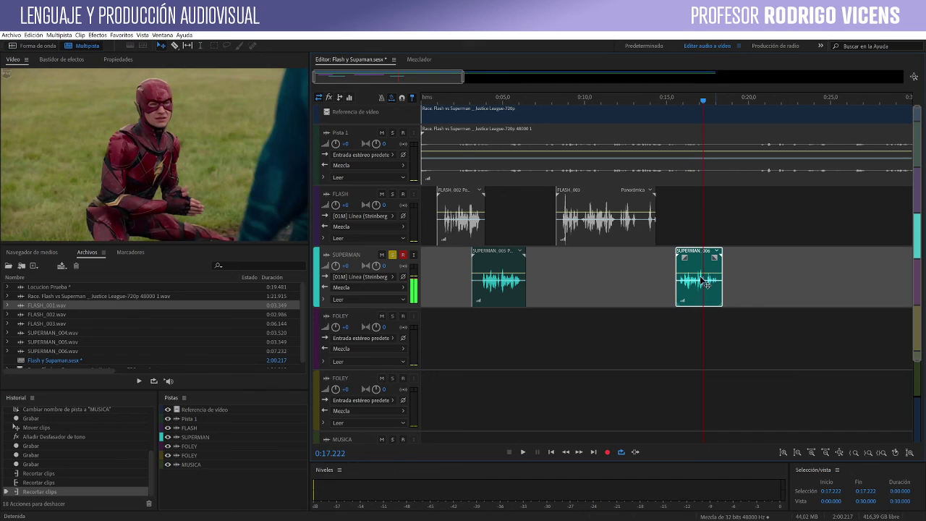
{"action": "left_click", "coordinate": [173, 45]}
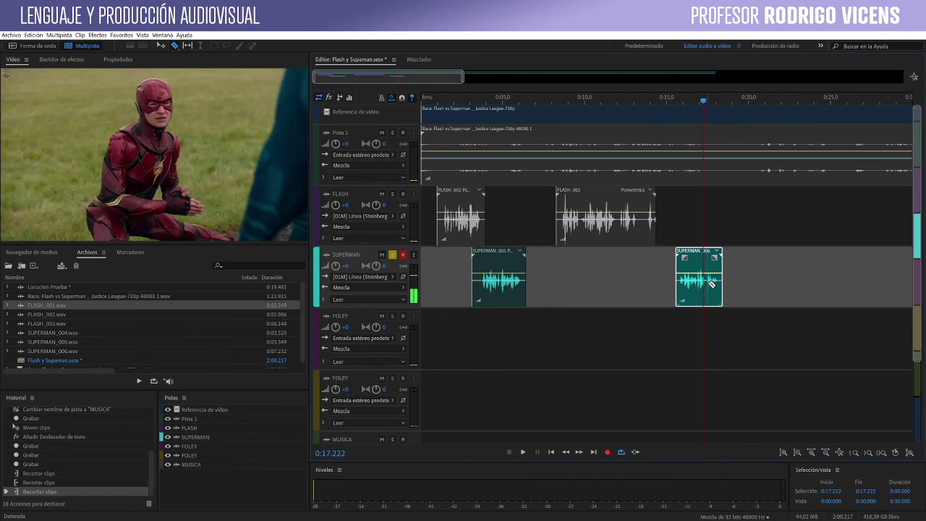
{"action": "key", "text": "ctrl+z"}
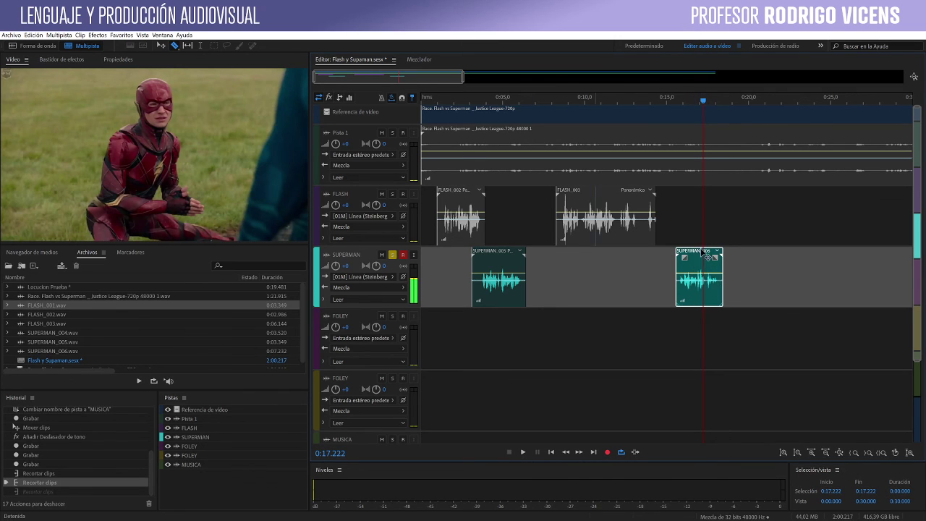
{"action": "left_click", "coordinate": [708, 259]}
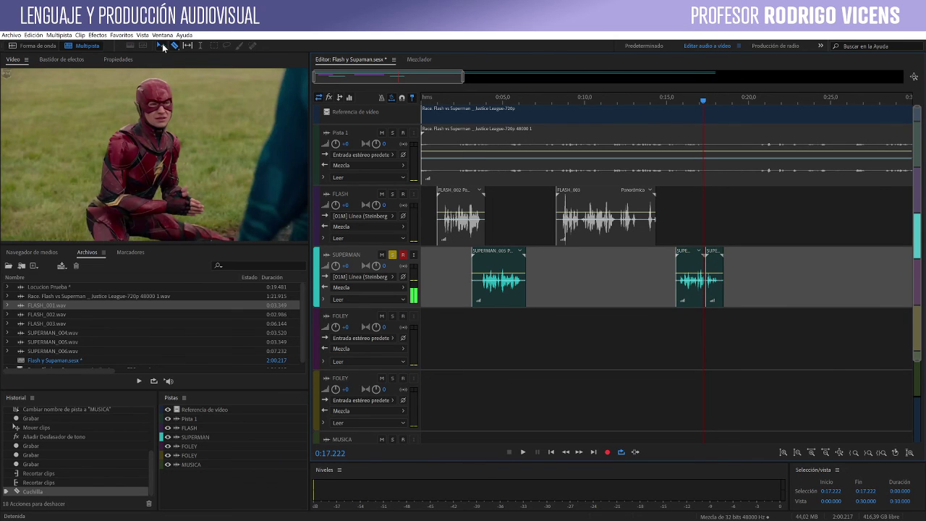
{"action": "key", "text": "v"}
{"action": "left_click", "coordinate": [718, 268]}
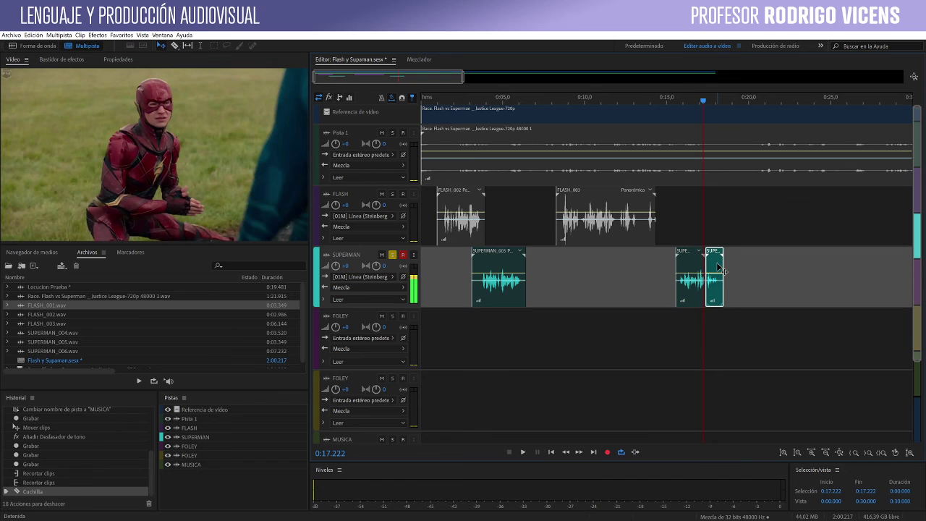
{"action": "key", "text": "Delete"}
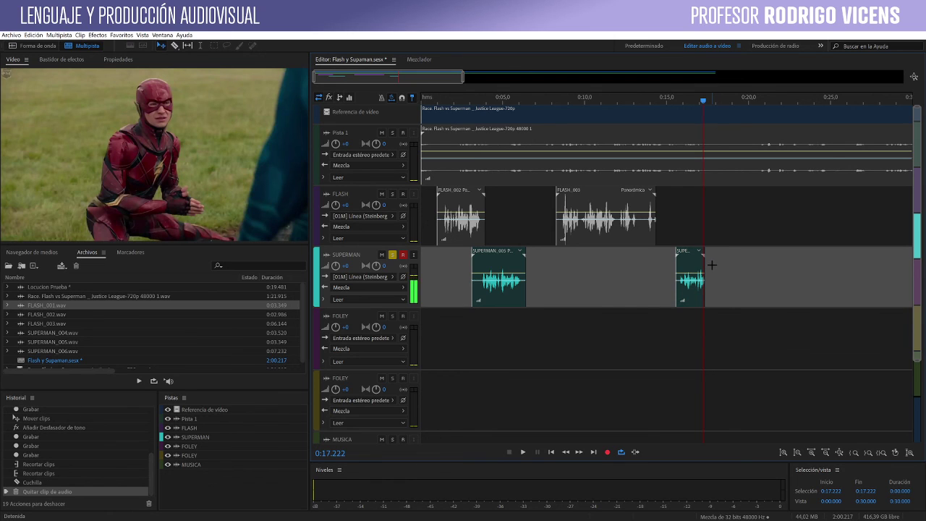
{"action": "key", "text": "ctrl+z"}
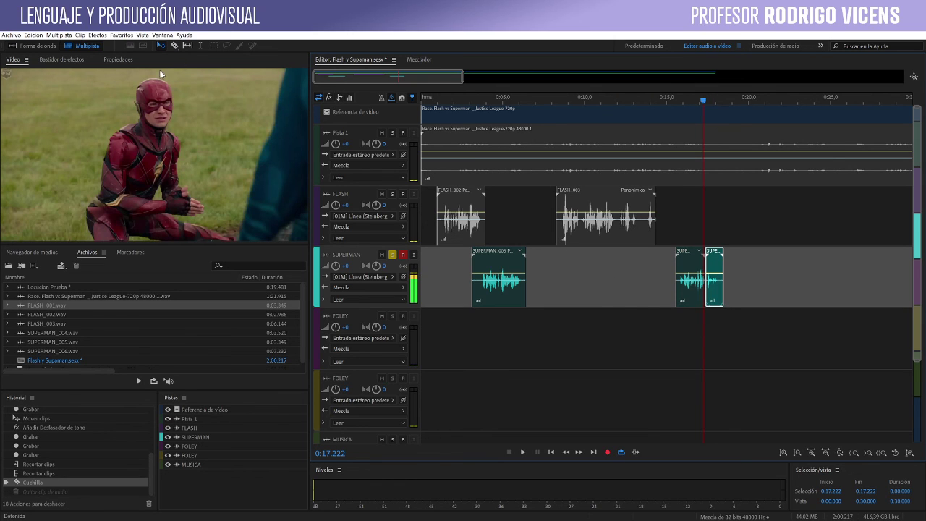
Step: Make another Razor cut in the first part of the second SUPERMAN clip and delete the piece between the two cuts
{"action": "left_click", "coordinate": [175, 45]}
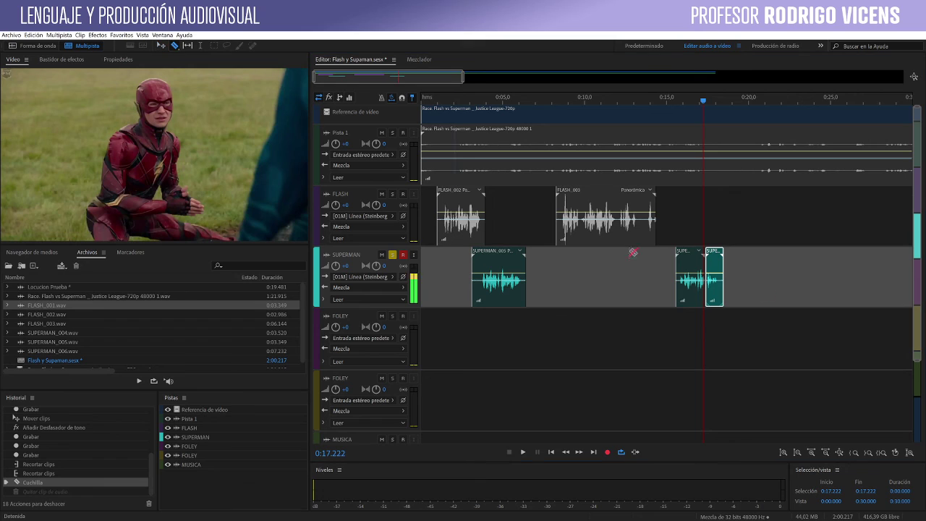
{"action": "left_click", "coordinate": [697, 261]}
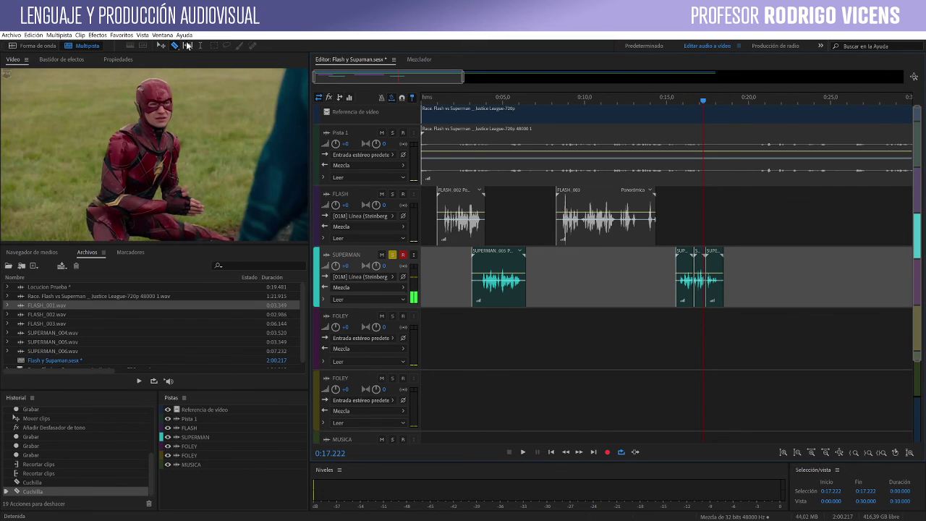
{"action": "left_click", "coordinate": [161, 45]}
{"action": "left_click", "coordinate": [699, 272]}
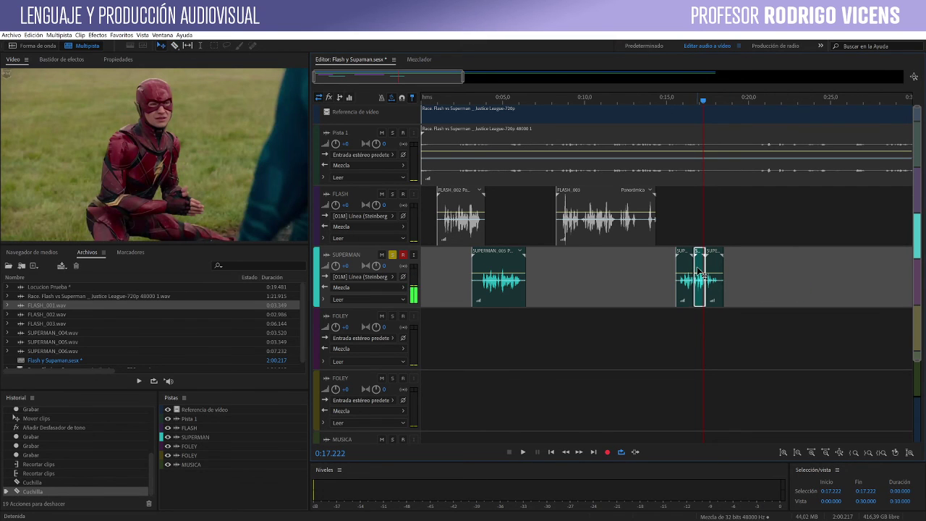
{"action": "key", "text": "Delete"}
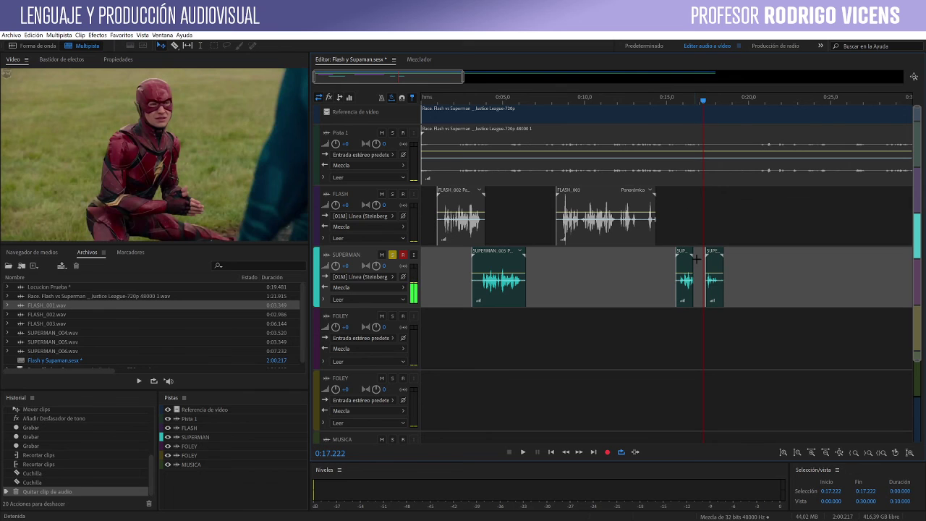
Step: Play back the cut-up SUPERMAN line from 0:15.632 to hear the gap
{"action": "left_click", "coordinate": [677, 102]}
{"action": "key", "text": "space"}
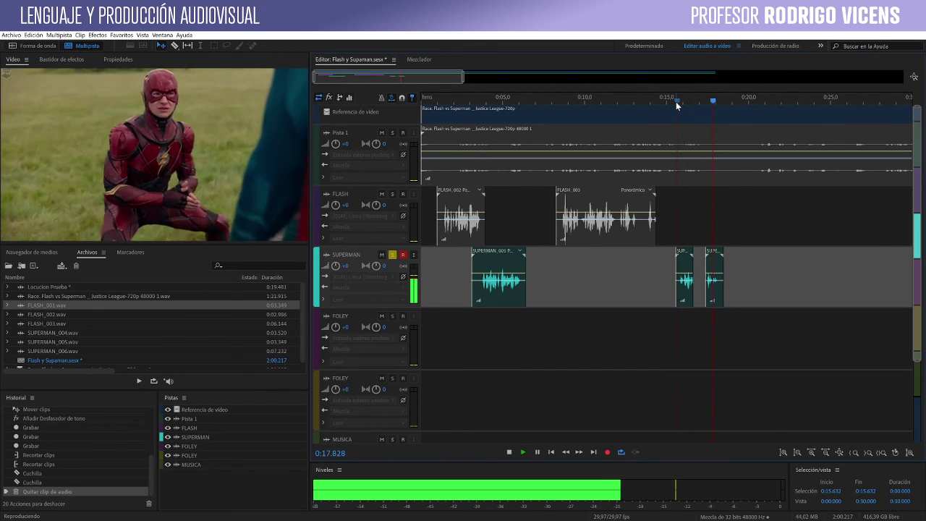
{"action": "key", "text": "space"}
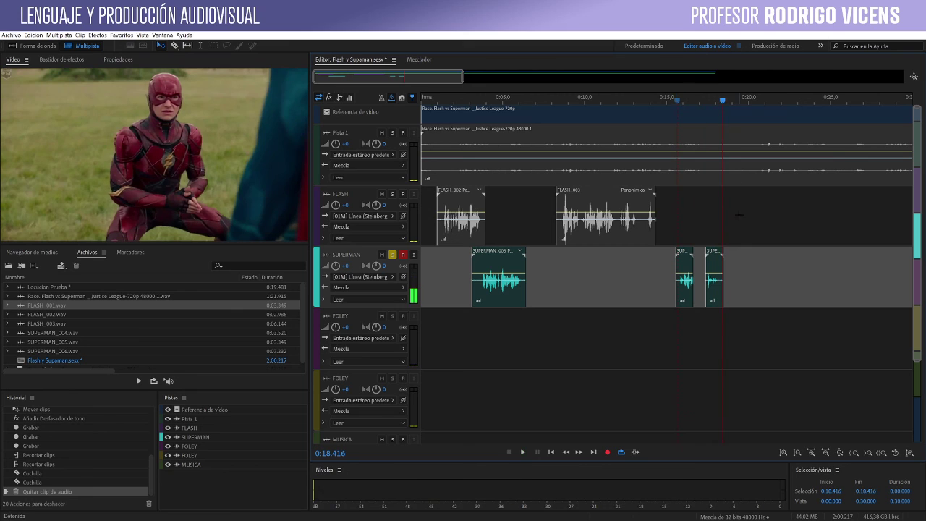
Step: Undo the deletion and both Razor cuts in the second SUPERMAN clip, and deselect it
{"action": "key", "text": "ctrl+z"}
{"action": "key", "text": "ctrl+z"}
{"action": "key", "text": "ctrl+z"}
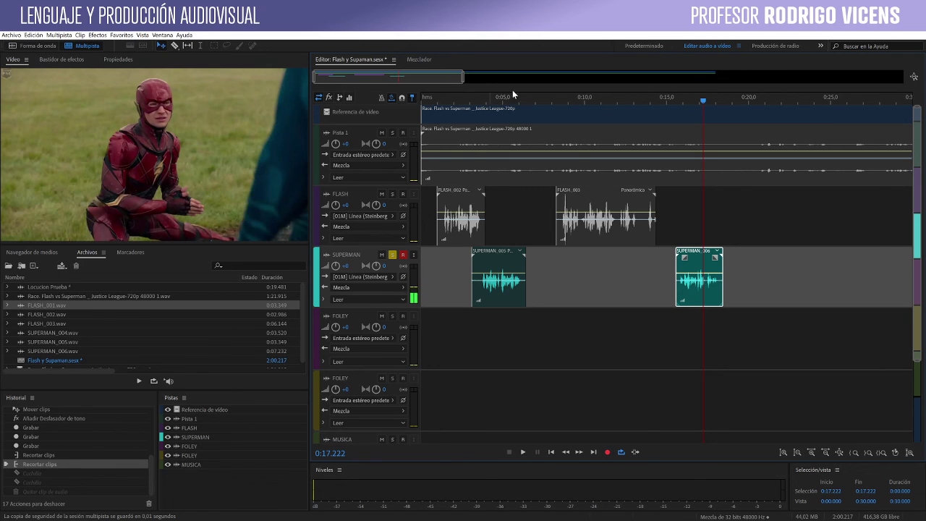
{"action": "left_click", "coordinate": [612, 268]}
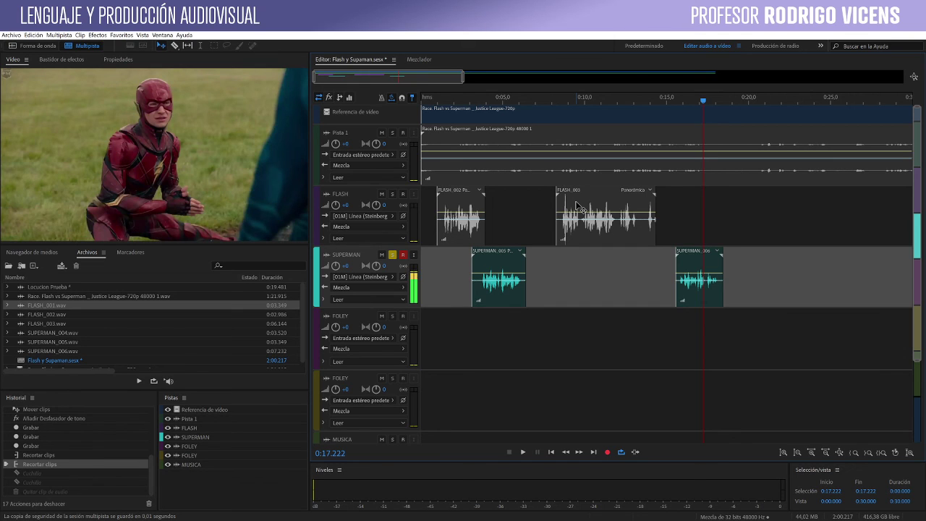
Step: Disarm recording on the SUPERMAN track and look over the available amplitude and compression effects
{"action": "left_click", "coordinate": [403, 254]}
{"action": "left_click", "coordinate": [97, 35]}
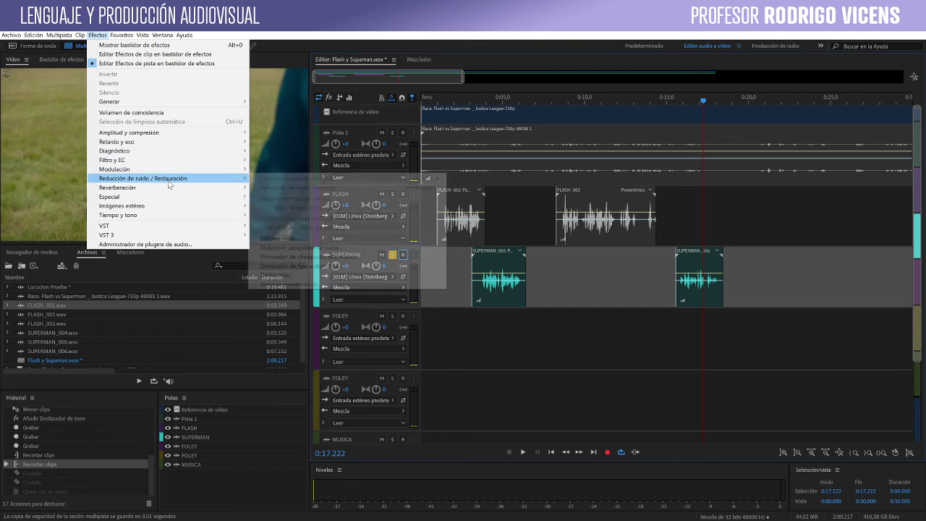
{"action": "mouse_move", "coordinate": [159, 133]}
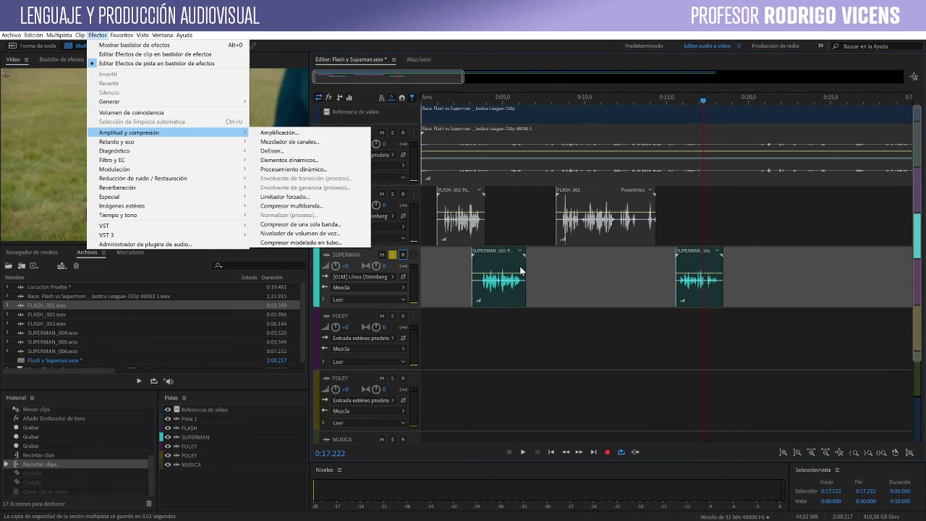
{"action": "left_click", "coordinate": [595, 261]}
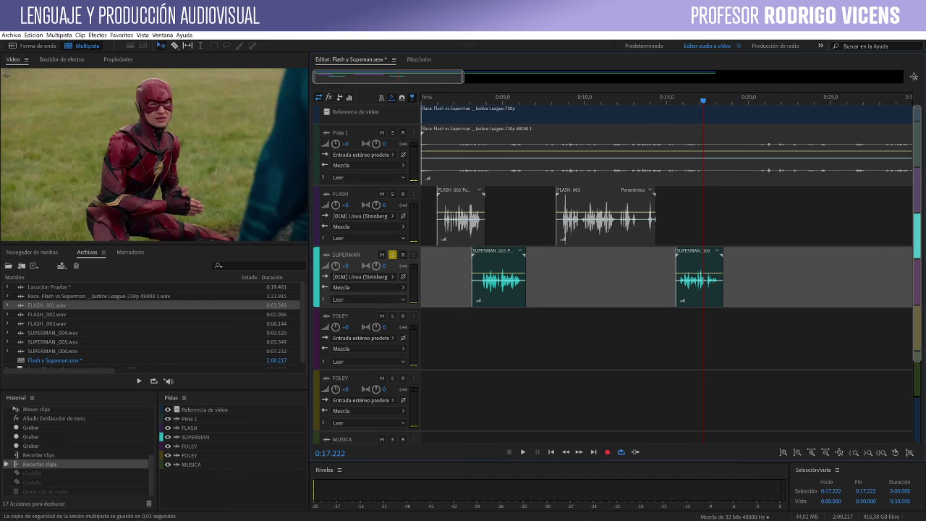